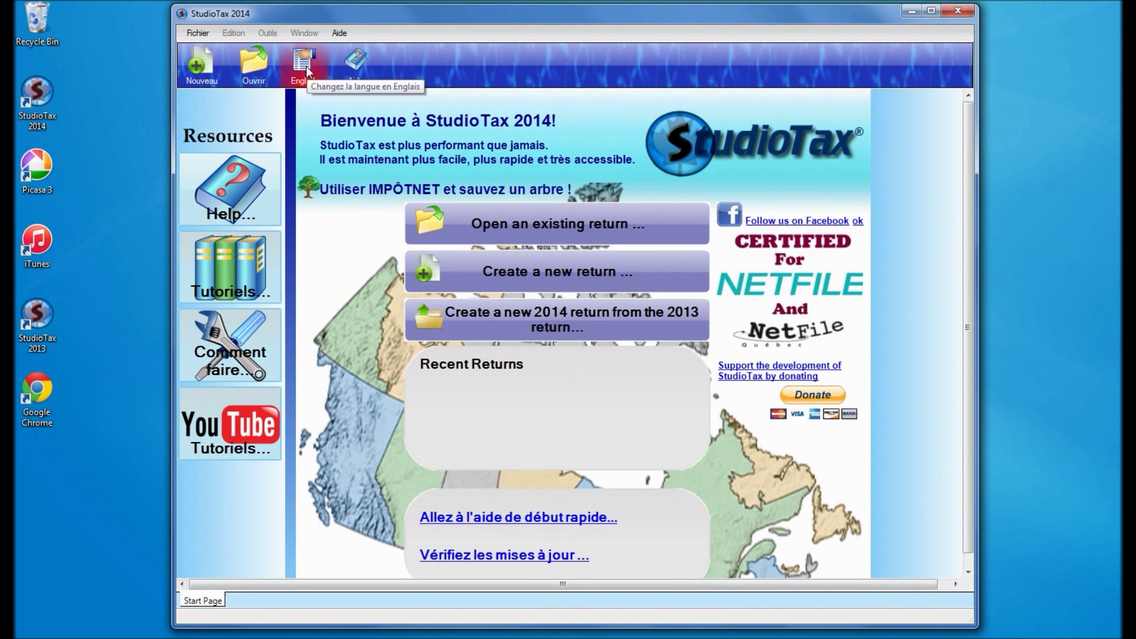
# Switch the interface language to French, start a new tax return and move past the start assistant's instructions.
pyautogui.click(307, 71)
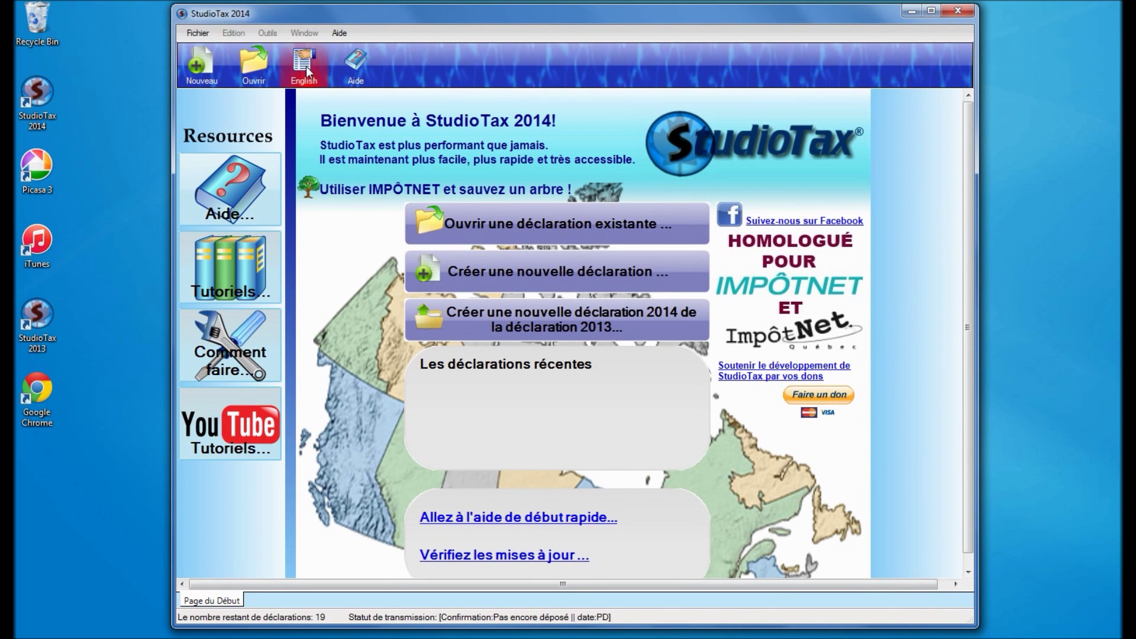
pyautogui.click(487, 272)
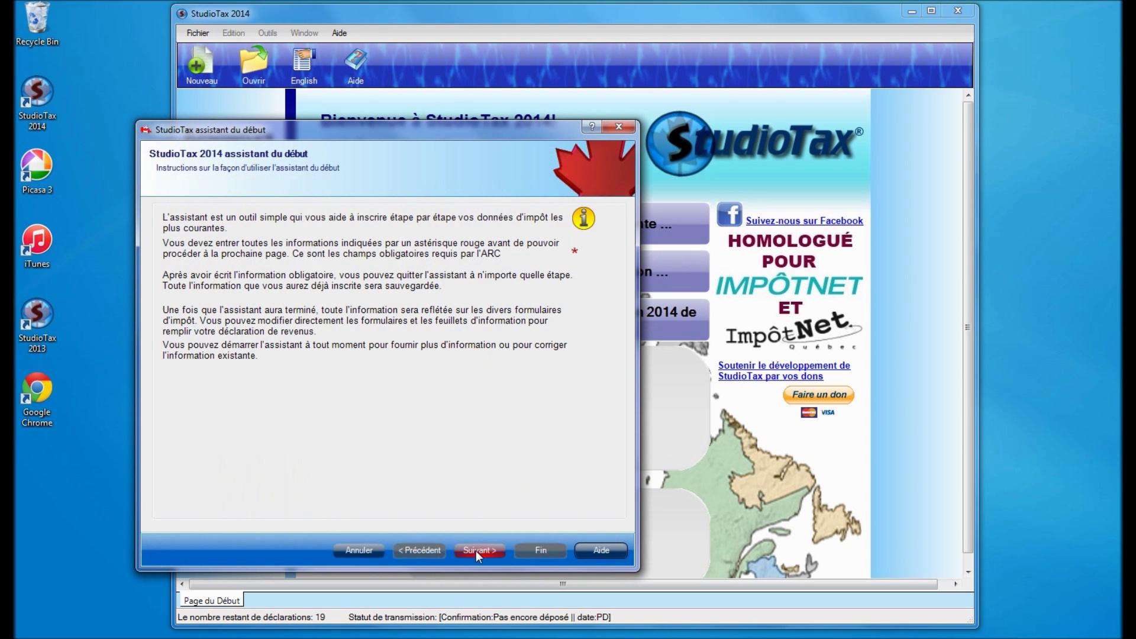
pyautogui.click(475, 550)
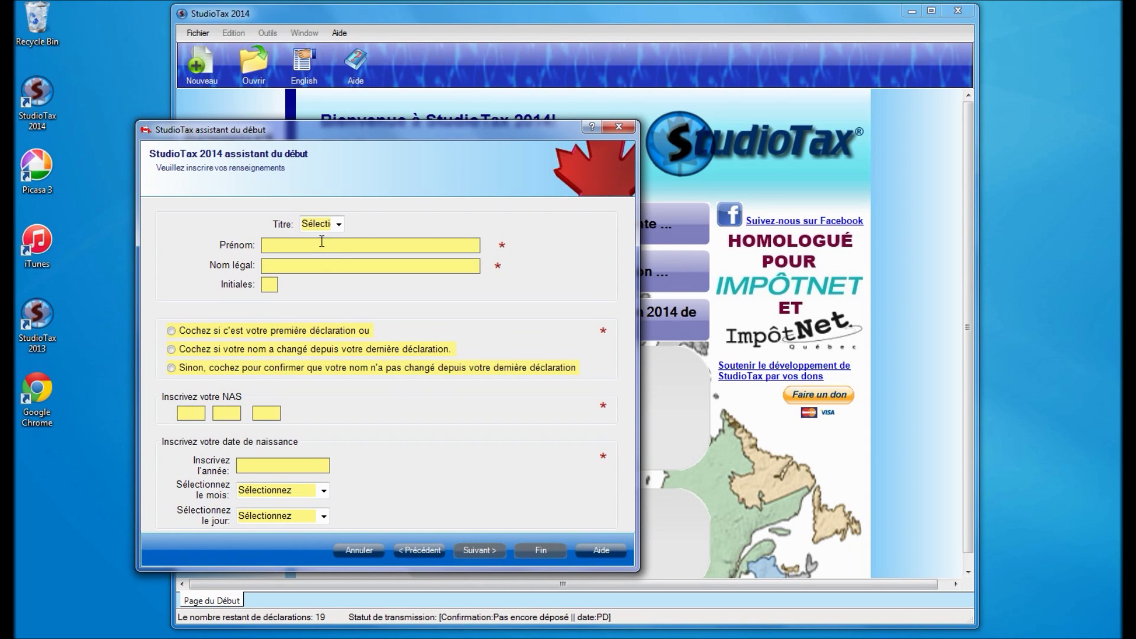
# Set the title to Mlle, enter the taxpayer's first and last names, and confirm the name is unchanged since the last return.
pyautogui.click(338, 224)
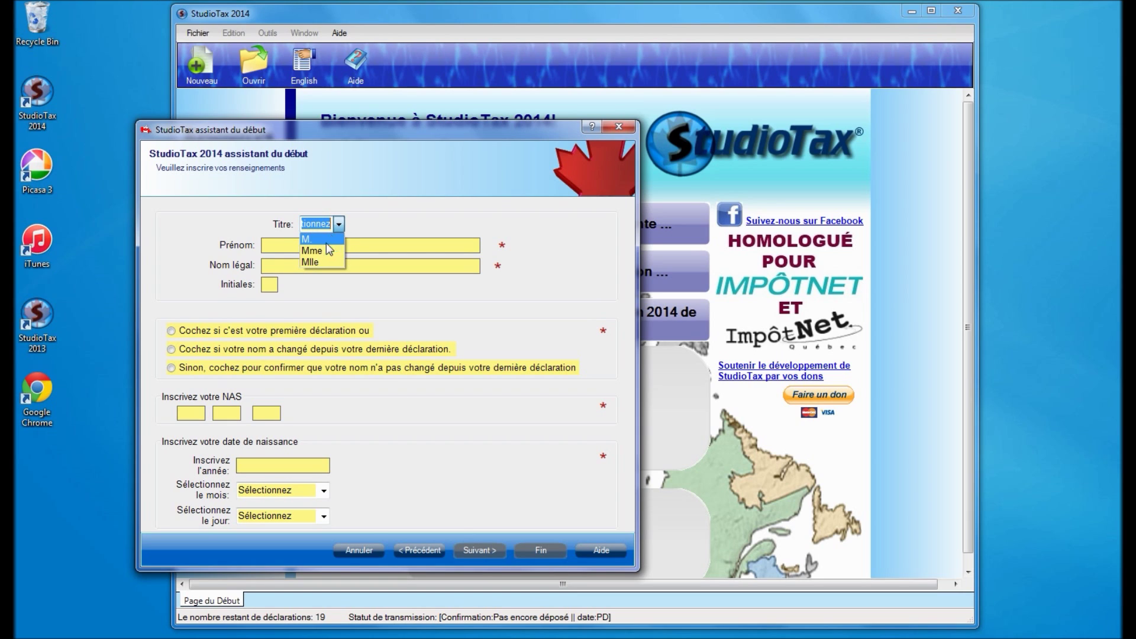
pyautogui.click(322, 262)
pyautogui.click(320, 245)
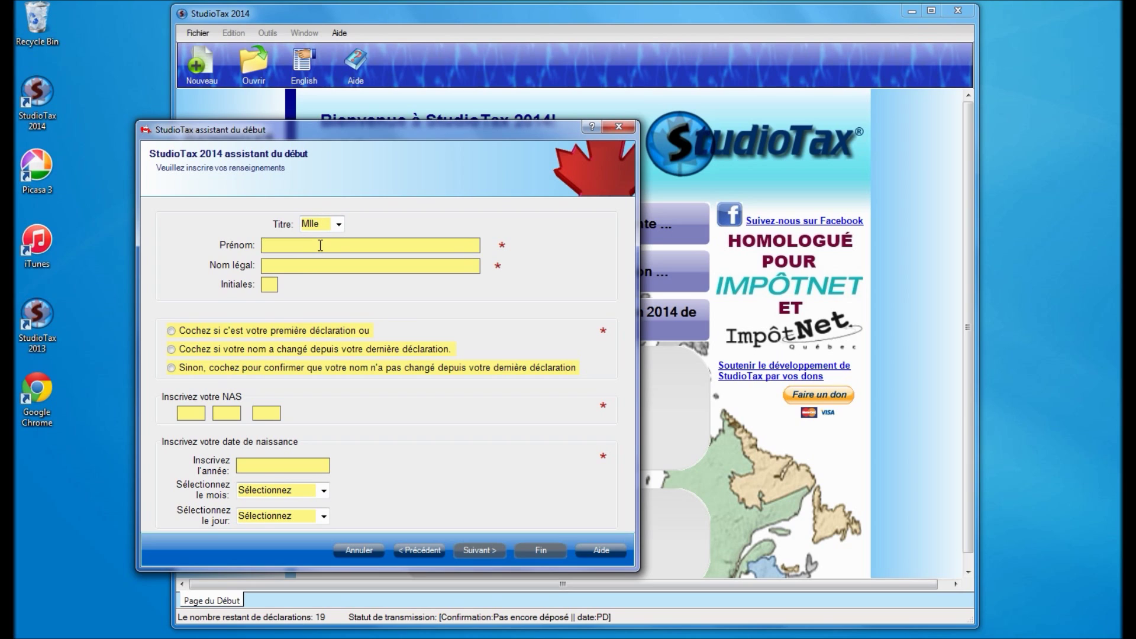
pyautogui.write('Wilma')
pyautogui.click(370, 266)
pyautogui.write('Pierreafeu')
pyautogui.click(247, 369)
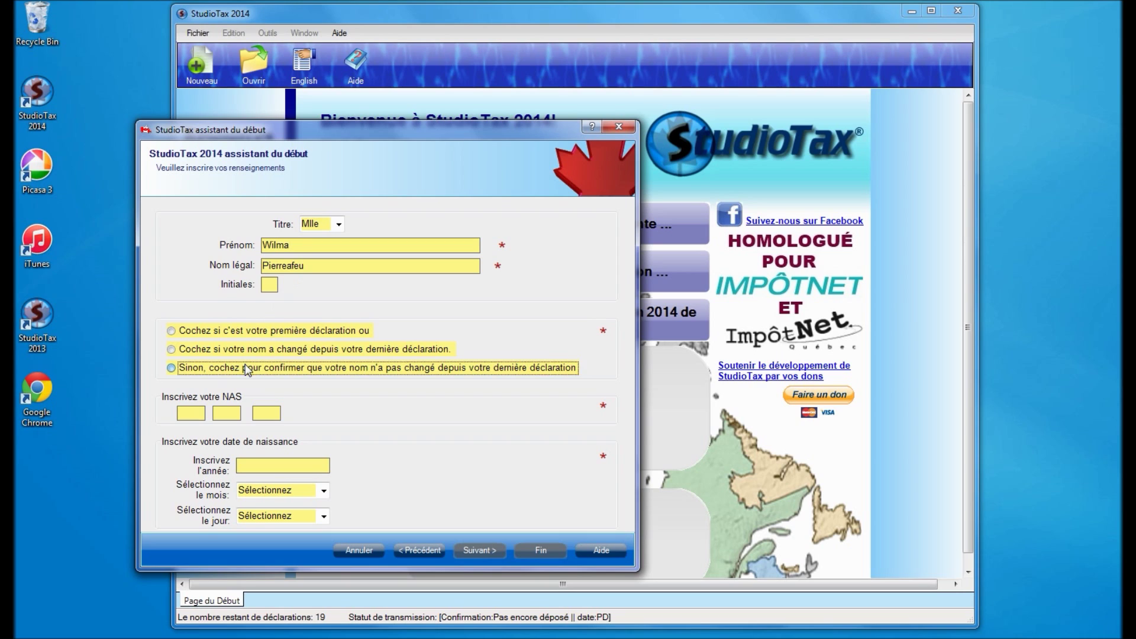
# Enter the taxpayer's social insurance number (NAS).
pyautogui.click(196, 409)
pyautogui.write('80012')
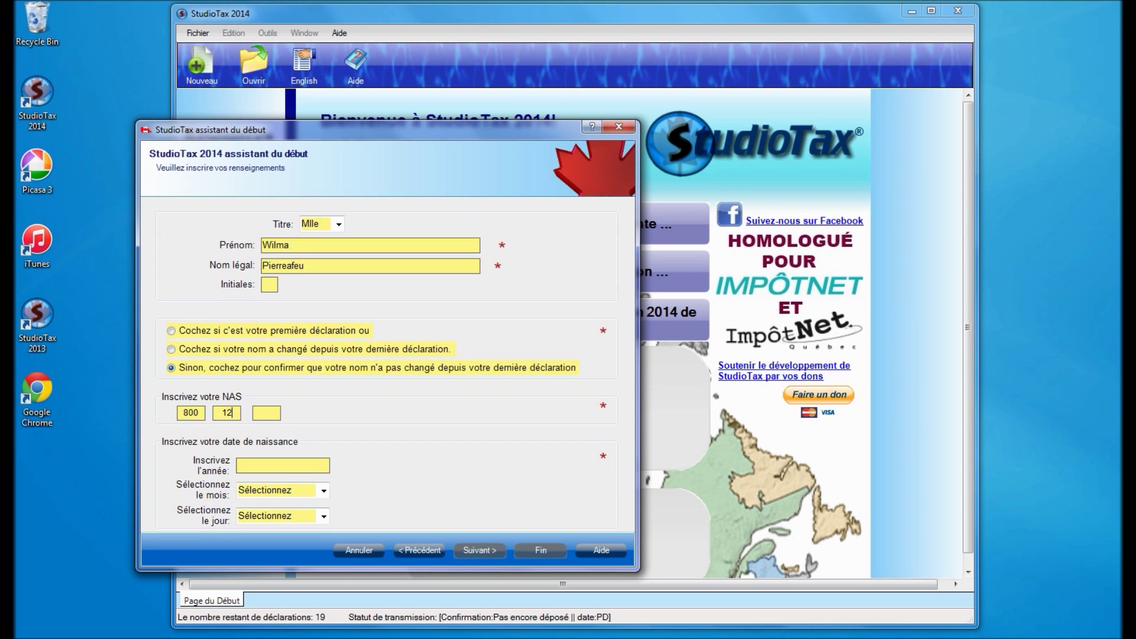
pyautogui.write('3002')
# Fill in the year, month and day of the taxpayer's birth date and continue to the address page.
pyautogui.write('198')
pyautogui.write('0')
pyautogui.press('Tab')
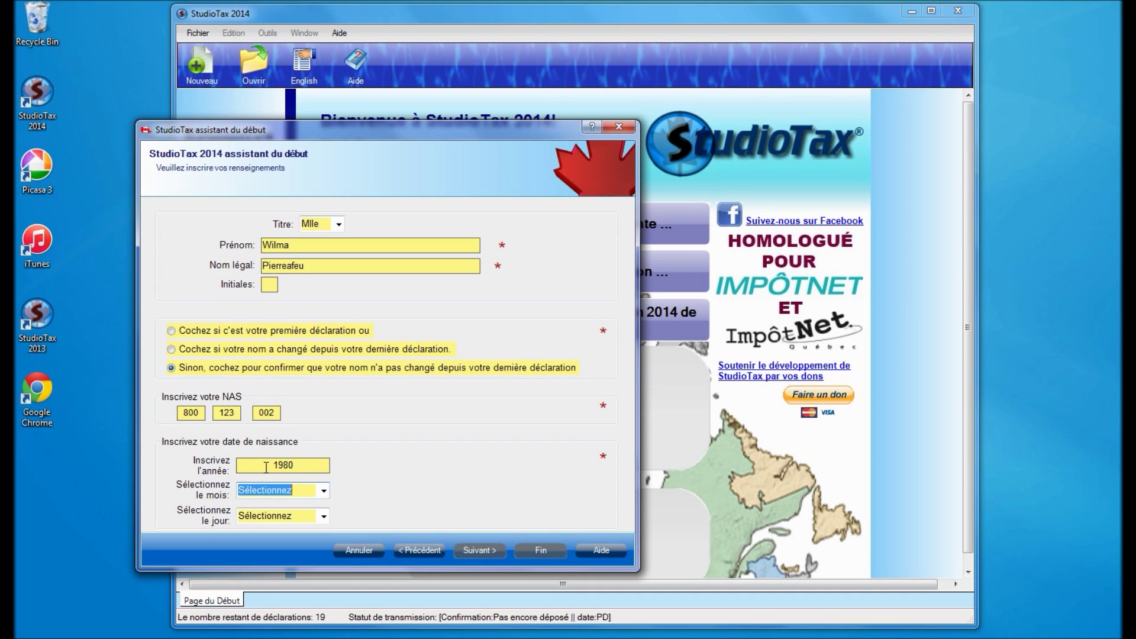
pyautogui.click(323, 490)
pyautogui.click(260, 541)
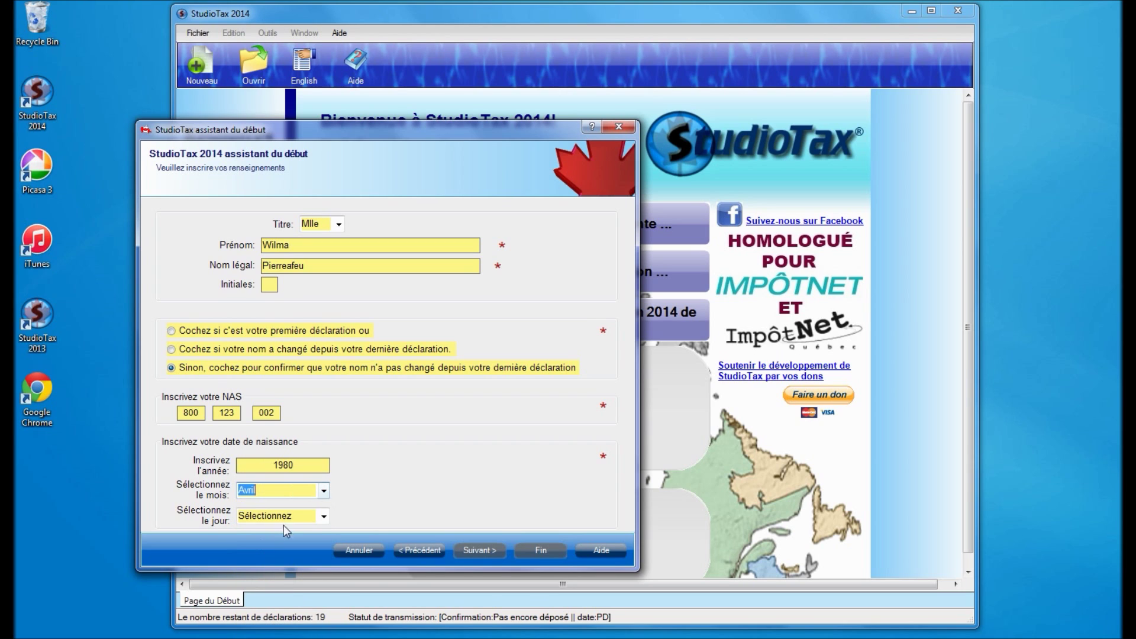
pyautogui.click(324, 516)
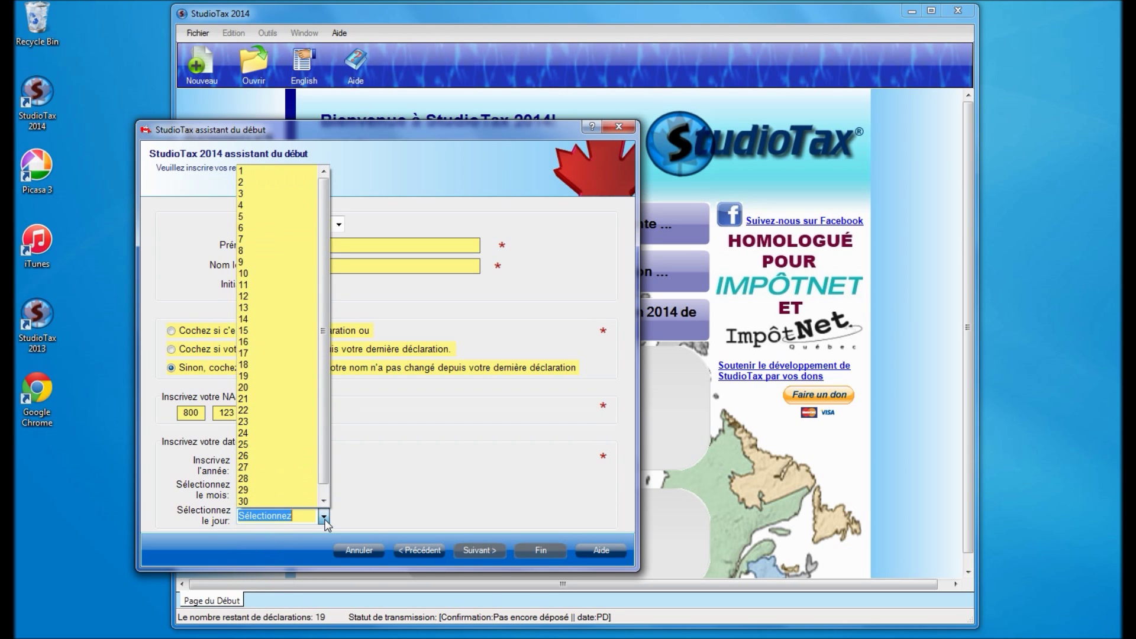
pyautogui.click(259, 388)
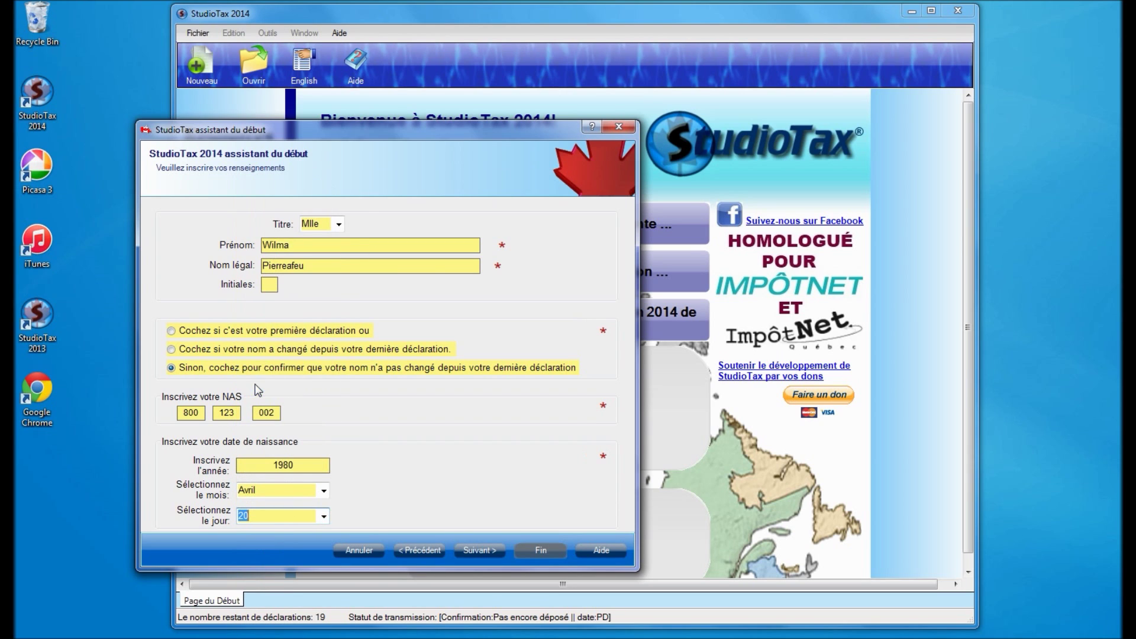
pyautogui.click(479, 550)
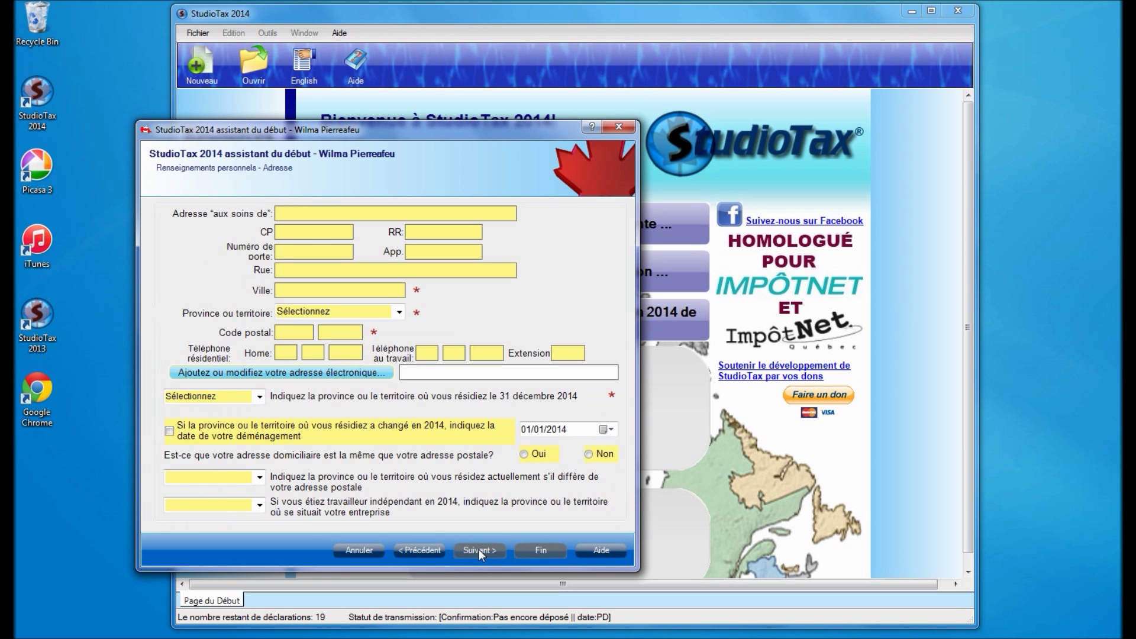
# Fill in the taxpayer's street number, street name and city, and choose the province of the mailing address.
pyautogui.click(305, 253)
pyautogui.write('2251')
pyautogui.click(414, 251)
pyautogui.write('René-Lévesque Boulevard')
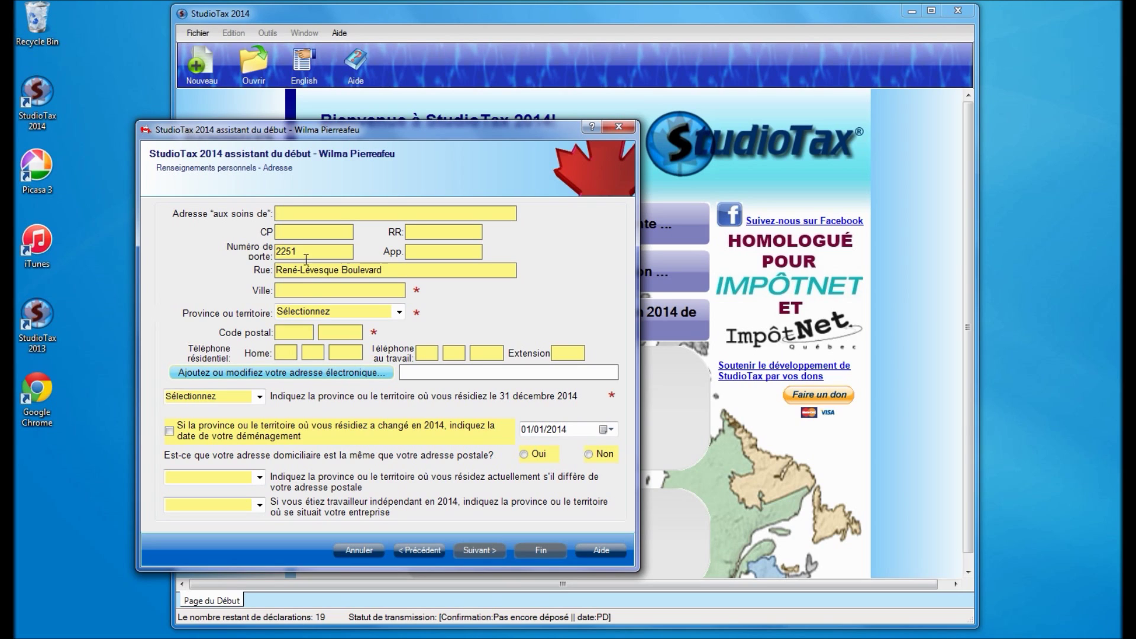
pyautogui.click(311, 291)
pyautogui.write('Jonquière')
pyautogui.click(399, 313)
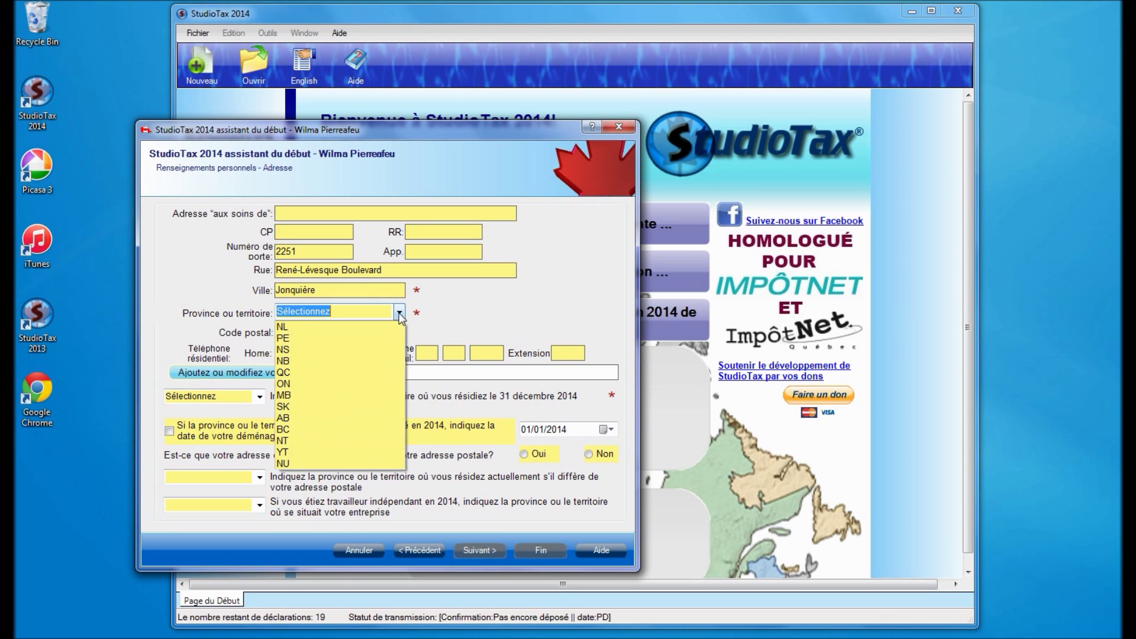
pyautogui.click(287, 374)
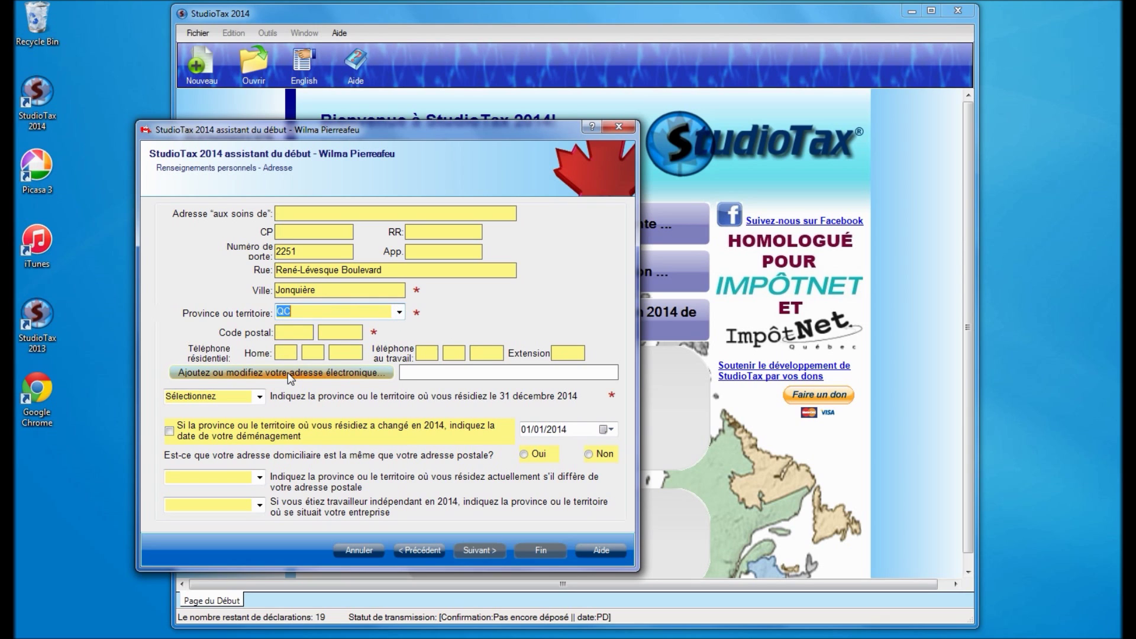
# Enter the taxpayer's postal code and home phone number.
pyautogui.click(291, 332)
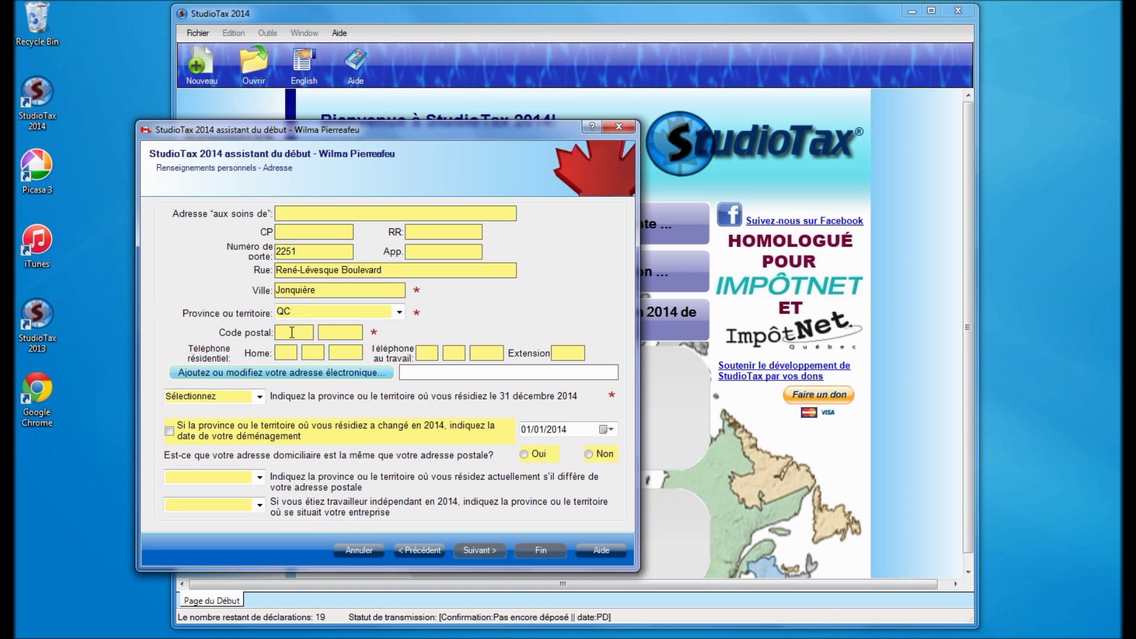
pyautogui.write('G')
pyautogui.write('7')
pyautogui.write('S')
pyautogui.write('5')
pyautogui.write('J1')
pyautogui.write('418')
pyautogui.write('555')
pyautogui.write('1234')
# Set the province of residence on 31 December 2014 to Québec and continue to the marital status page.
pyautogui.click(264, 396)
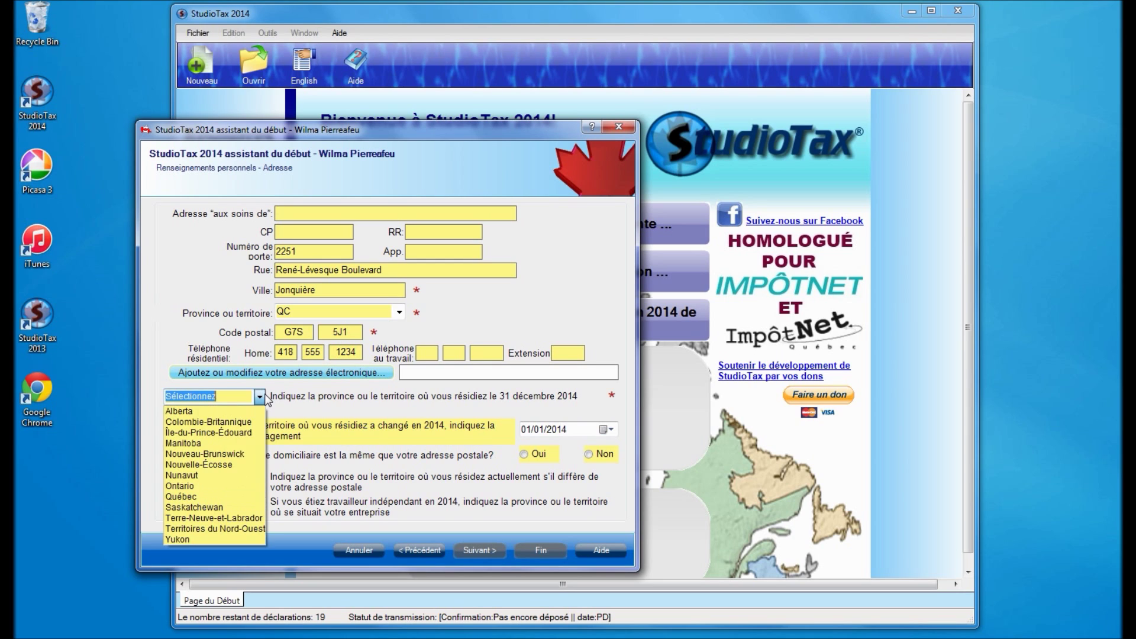
pyautogui.click(190, 497)
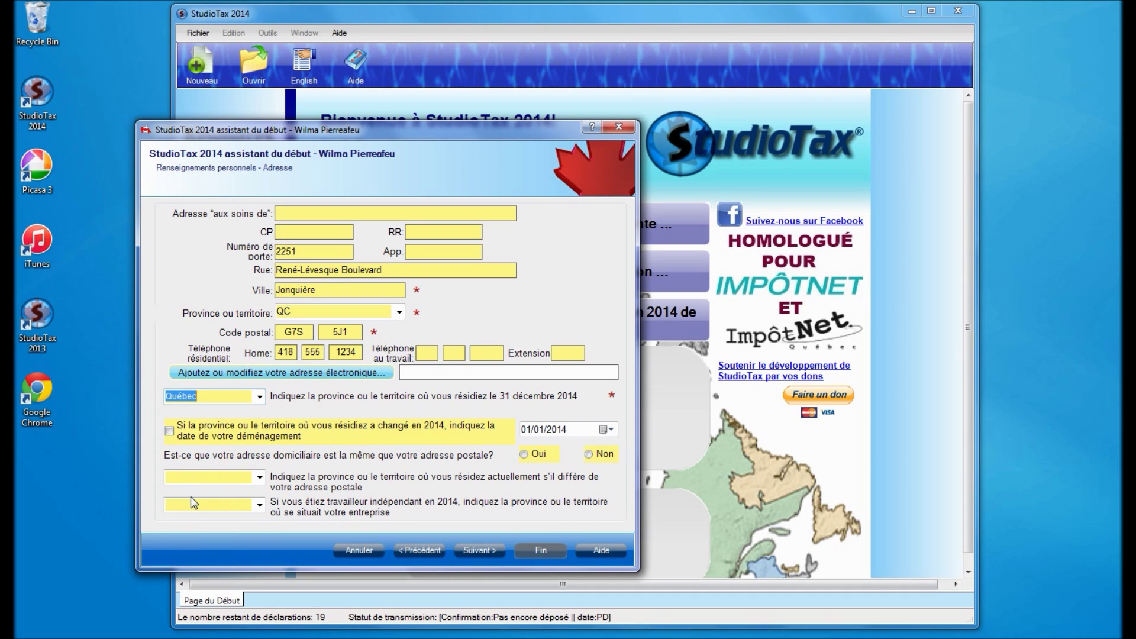
pyautogui.click(479, 550)
# Set the marital status to Célibataire and continue past the death, pre-bankruptcy and provincial information pages without changing them.
pyautogui.click(385, 236)
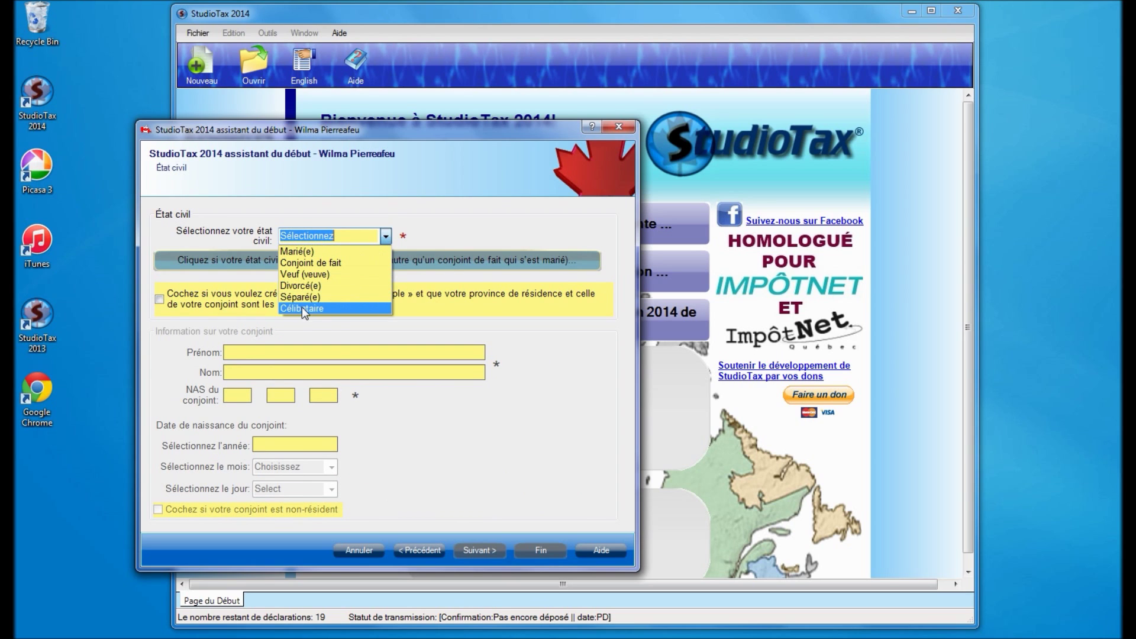
pyautogui.click(302, 307)
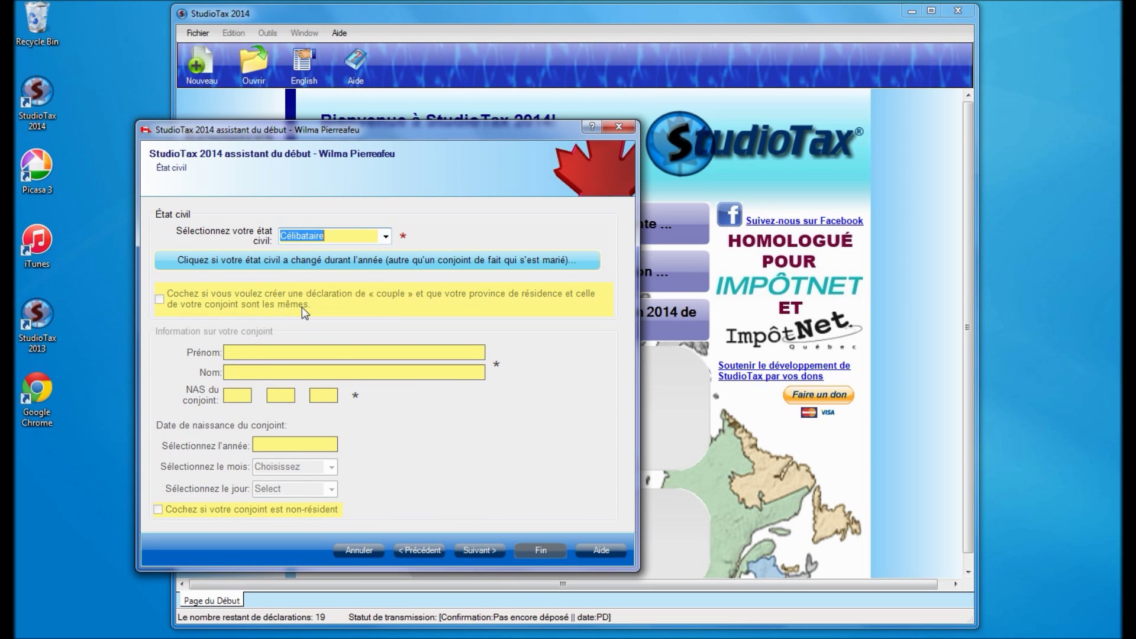
pyautogui.click(478, 551)
pyautogui.click(478, 551)
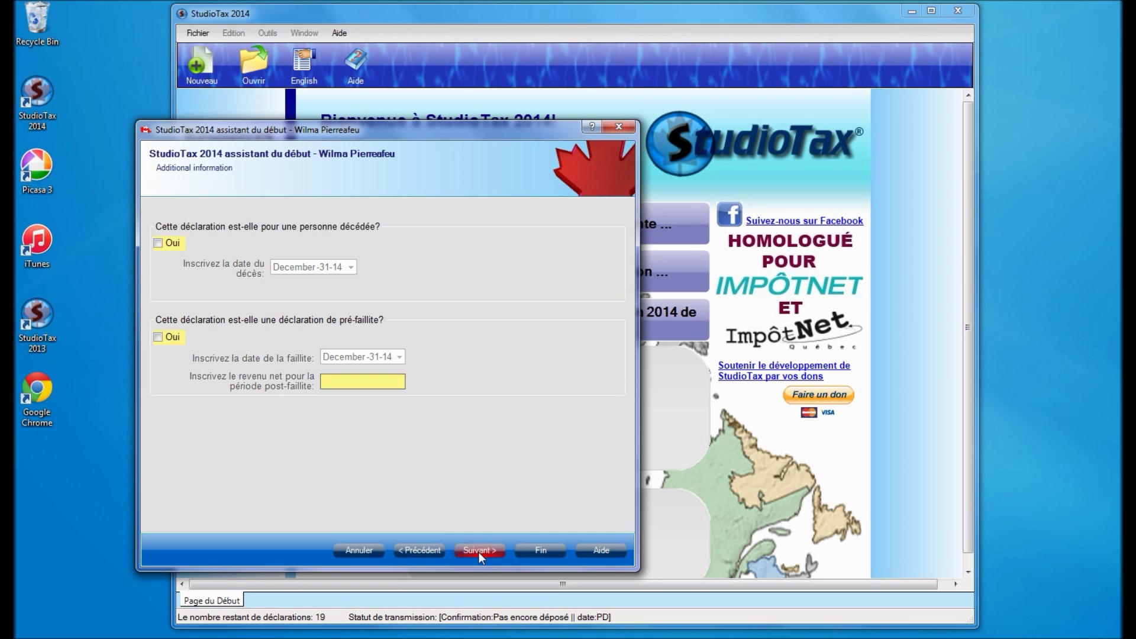
pyautogui.click(478, 550)
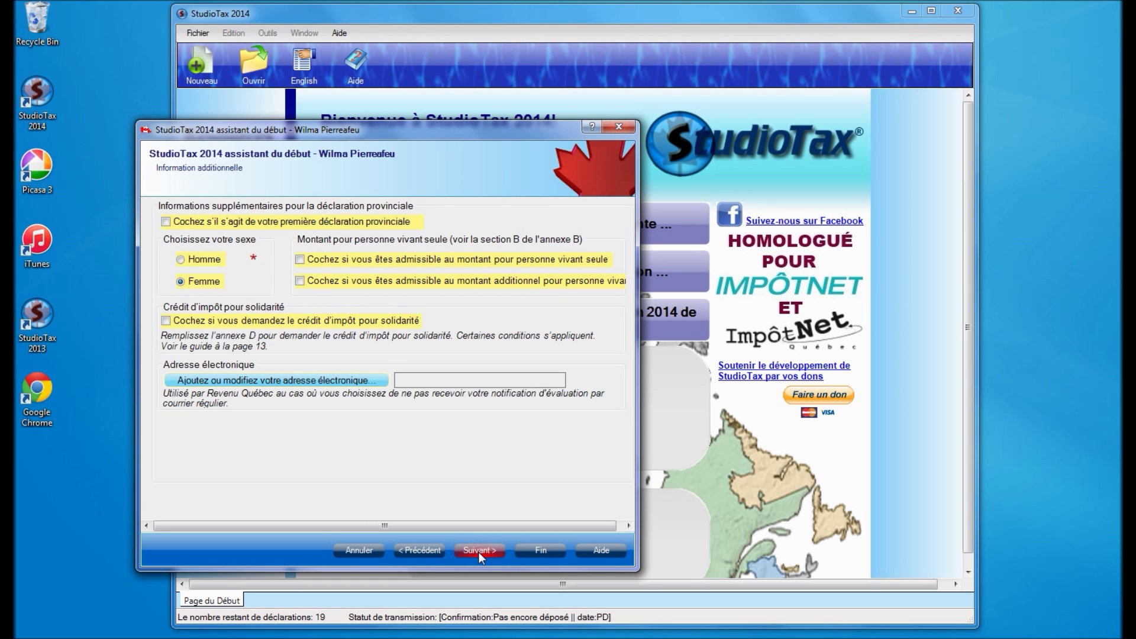
pyautogui.click(478, 551)
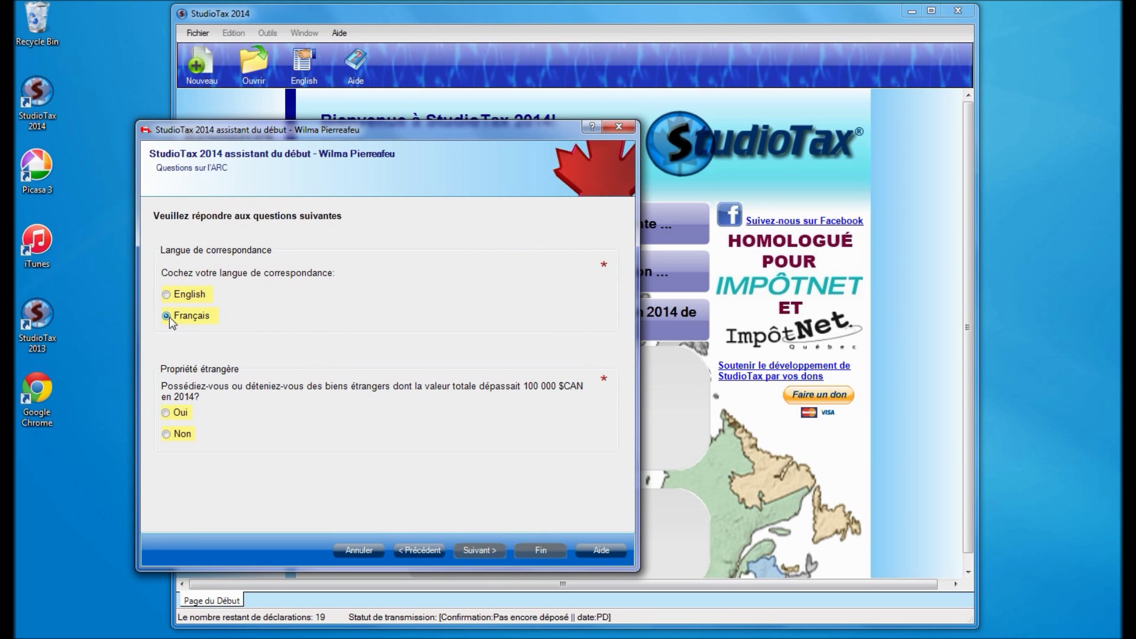
# Choose Français for correspondence, answer Non to foreign property over 100 000 $CAN, and answer Oui to both Élections Canada questions.
pyautogui.click(178, 434)
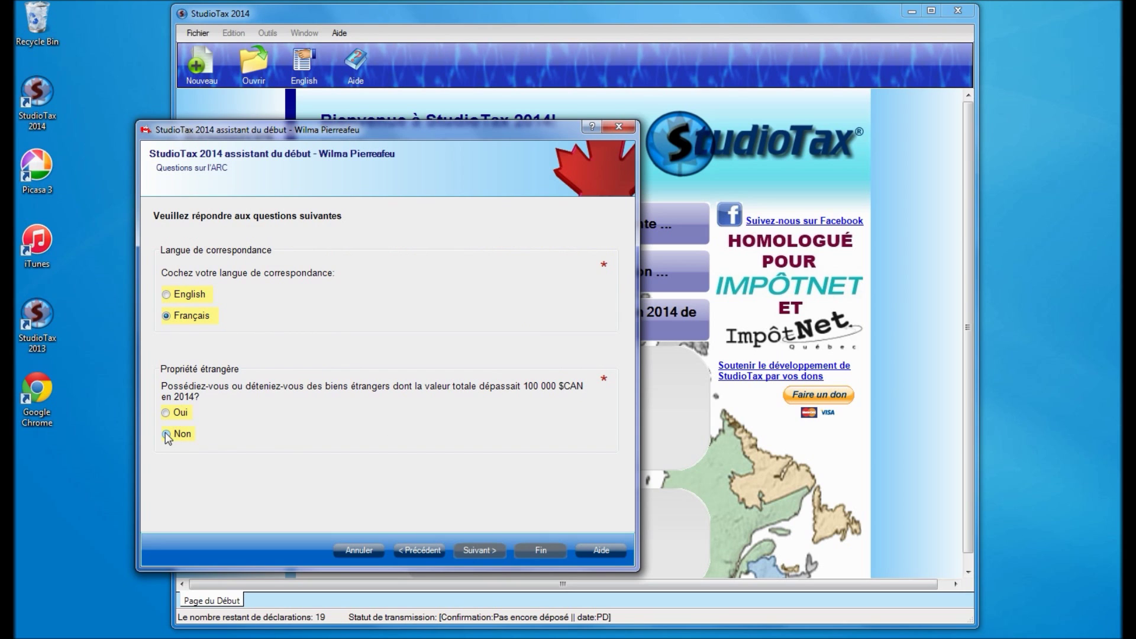
pyautogui.click(471, 550)
pyautogui.click(167, 272)
pyautogui.click(163, 373)
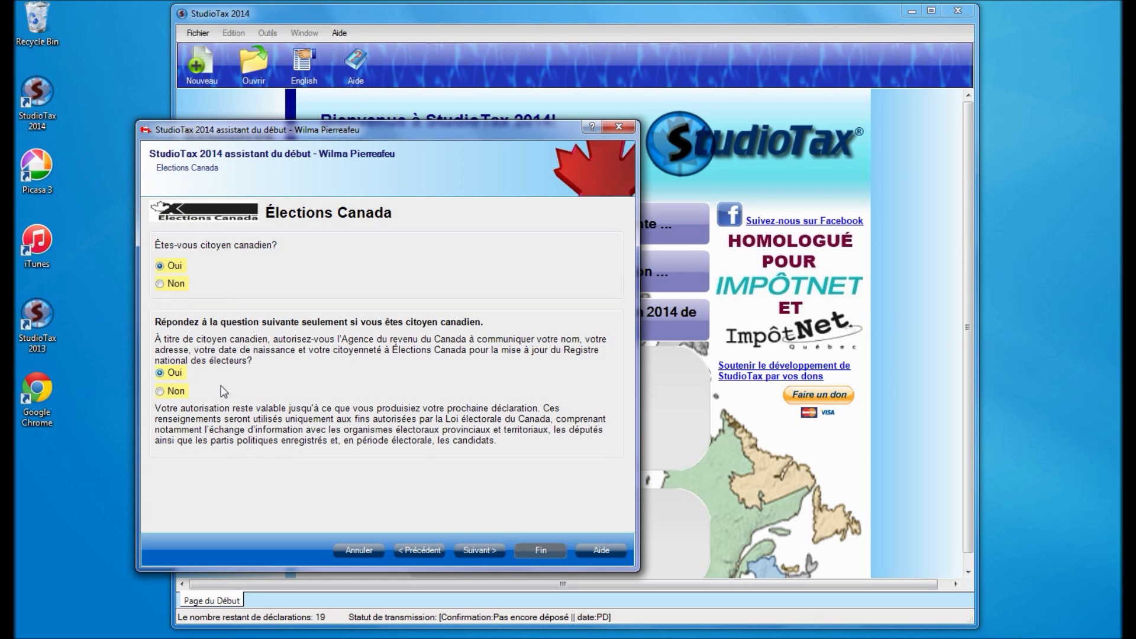
pyautogui.click(480, 547)
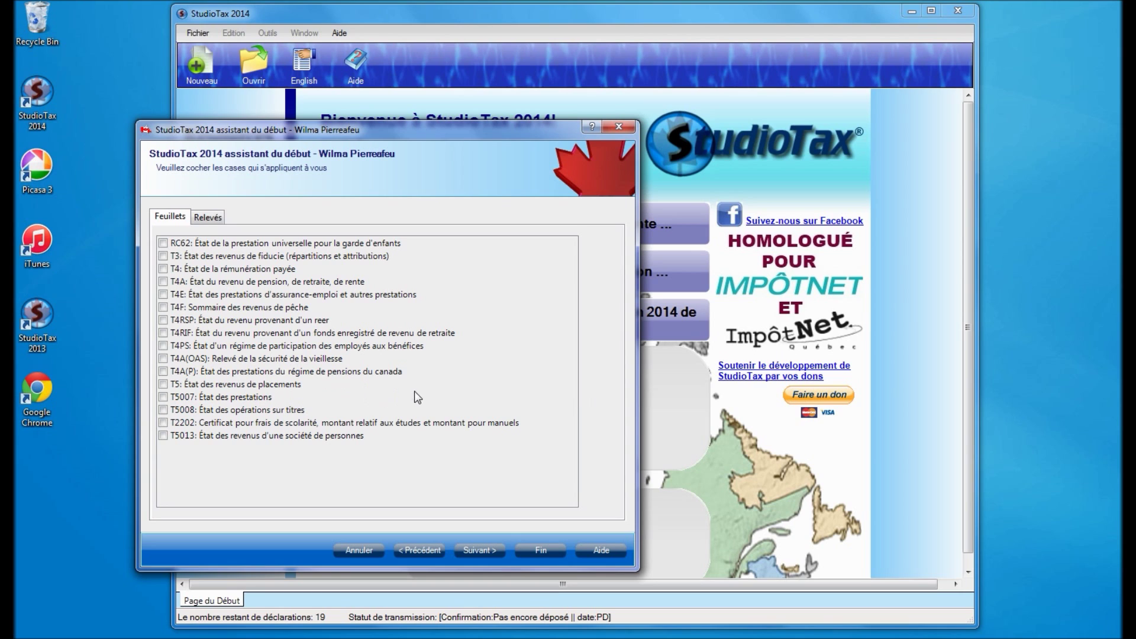
# Leave all tax slips unselected, mark REER/RAP/REEP as applicable, and continue to the REER contributions page.
pyautogui.click(468, 551)
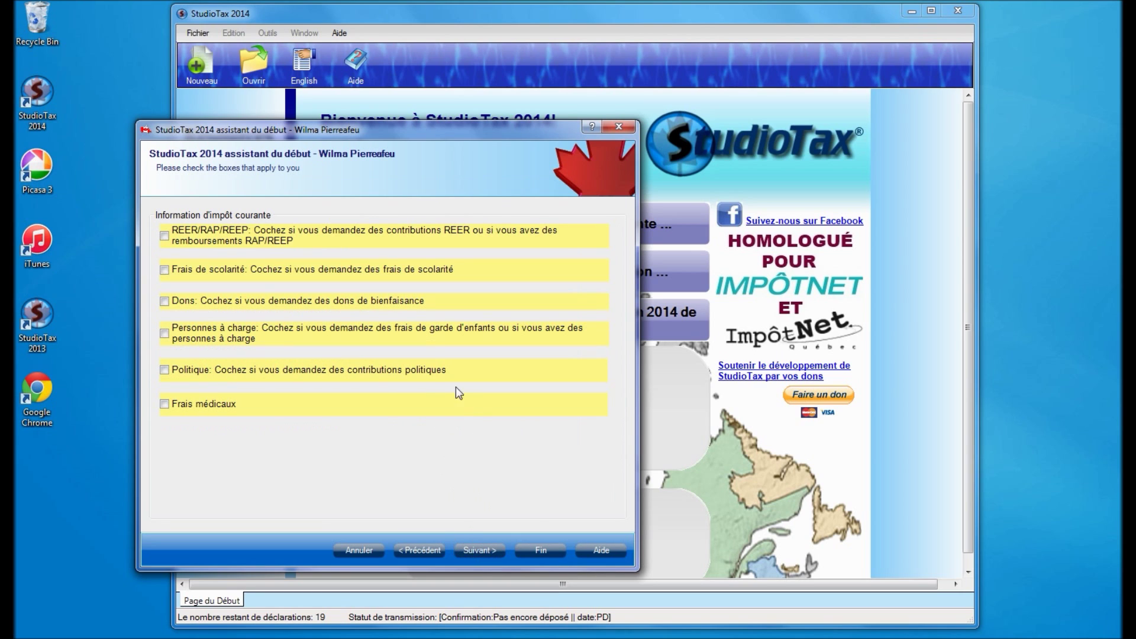
pyautogui.click(164, 236)
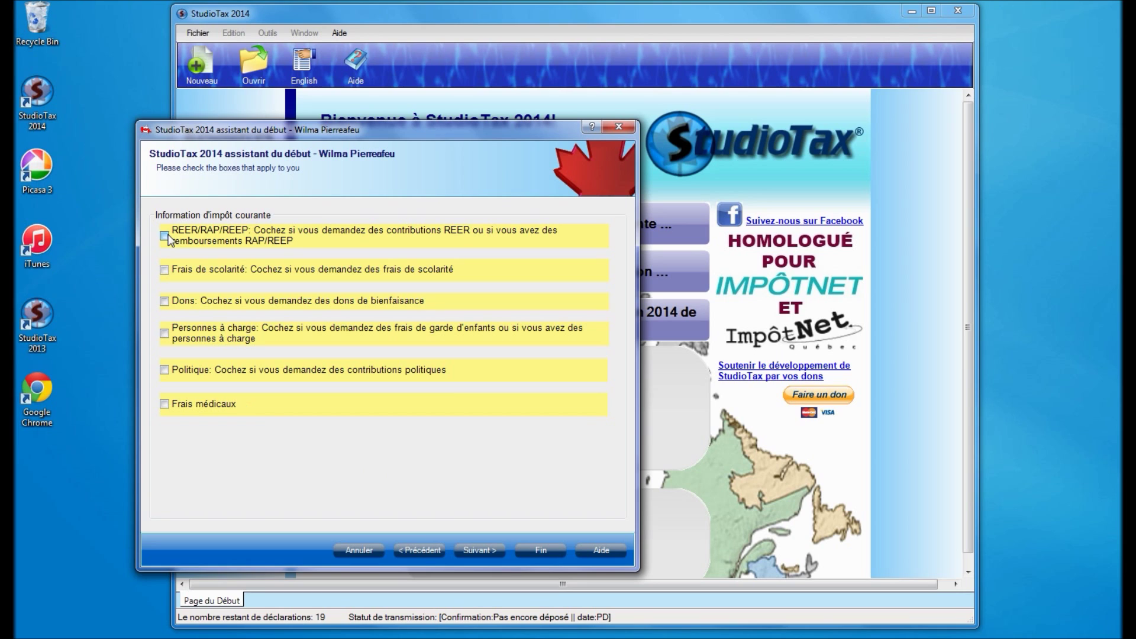
pyautogui.click(469, 548)
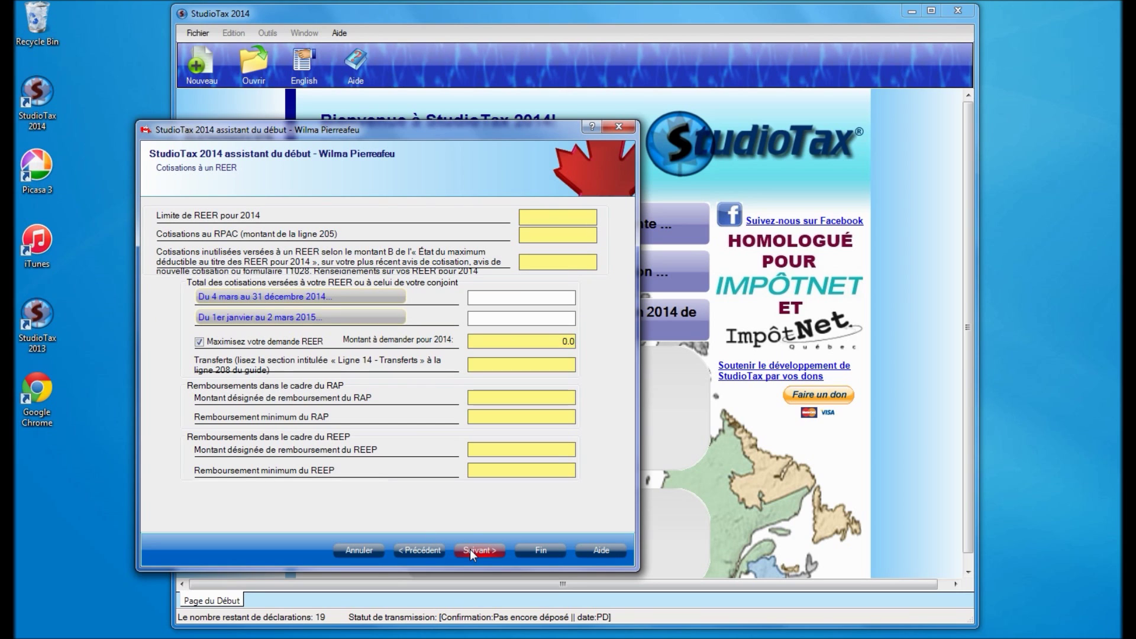
# Set the 2014 REER limit to 30000 and add a 9000 contribution for 4 March to 31 December 2014.
pyautogui.click(543, 222)
pyautogui.write('30000')
pyautogui.click(375, 296)
pyautogui.click(256, 200)
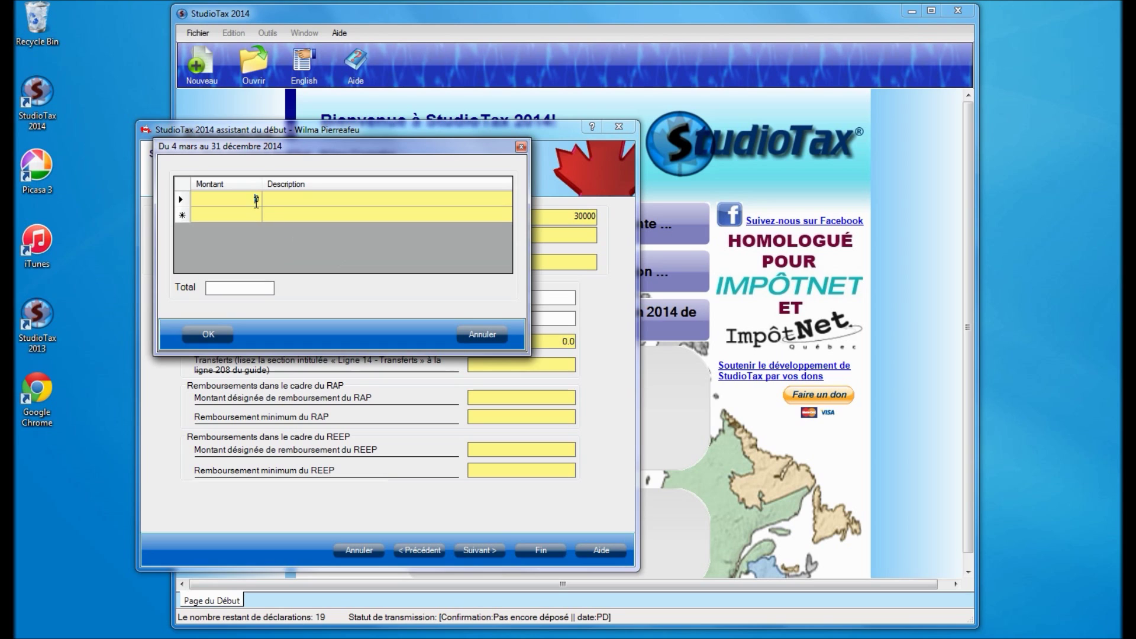
pyautogui.write('9000')
pyautogui.click(210, 334)
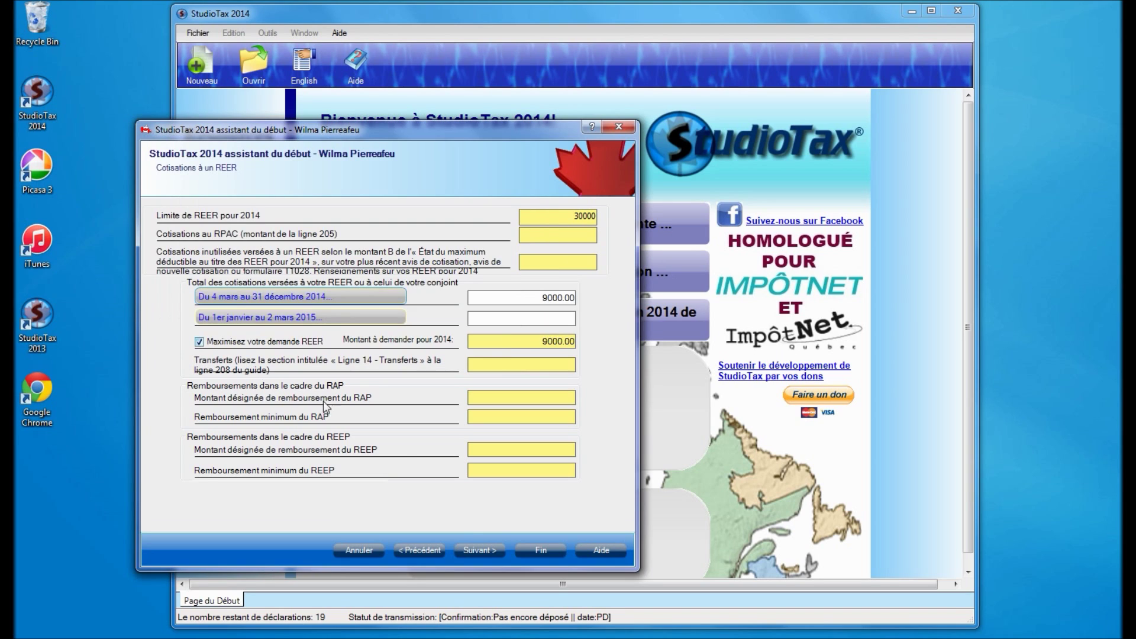
# Leave the other federal tax amounts blank and finish the start assistant.
pyautogui.click(478, 550)
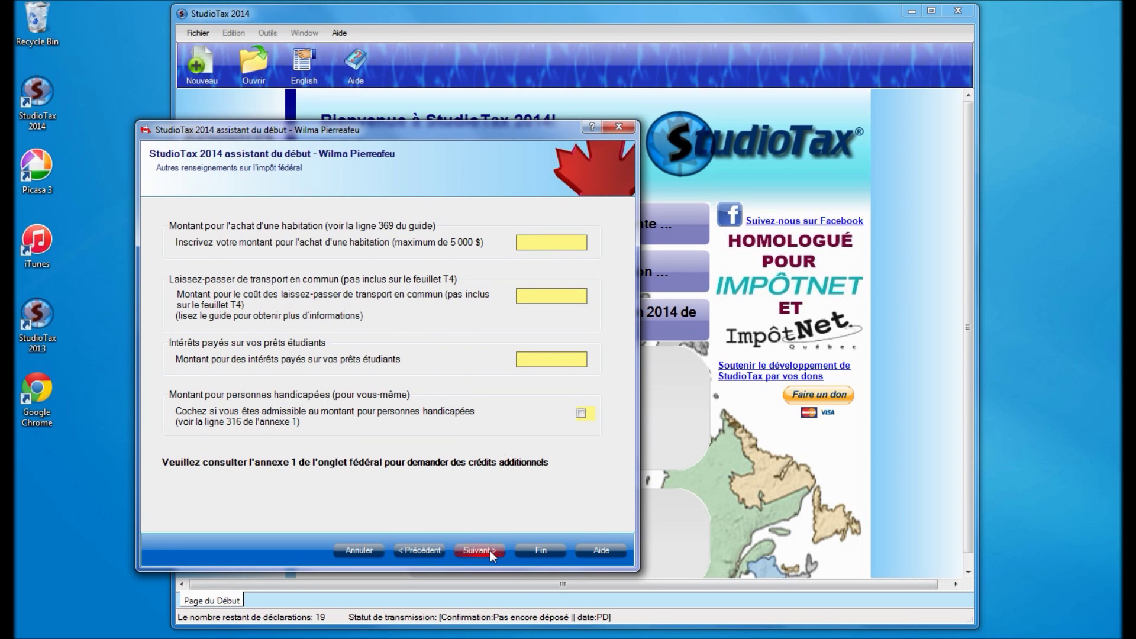
pyautogui.click(490, 550)
pyautogui.click(531, 551)
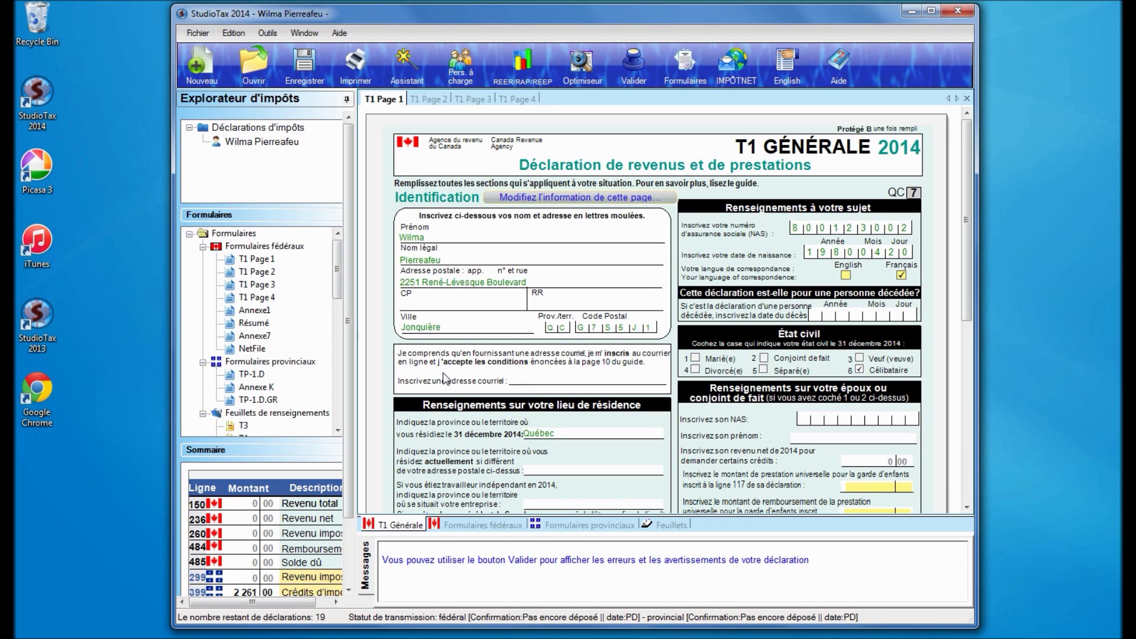
# Look through pages 2, 3 and 4 of the T1 Générale return and go back to page 1.
pyautogui.click(422, 99)
pyautogui.click(471, 99)
pyautogui.click(496, 99)
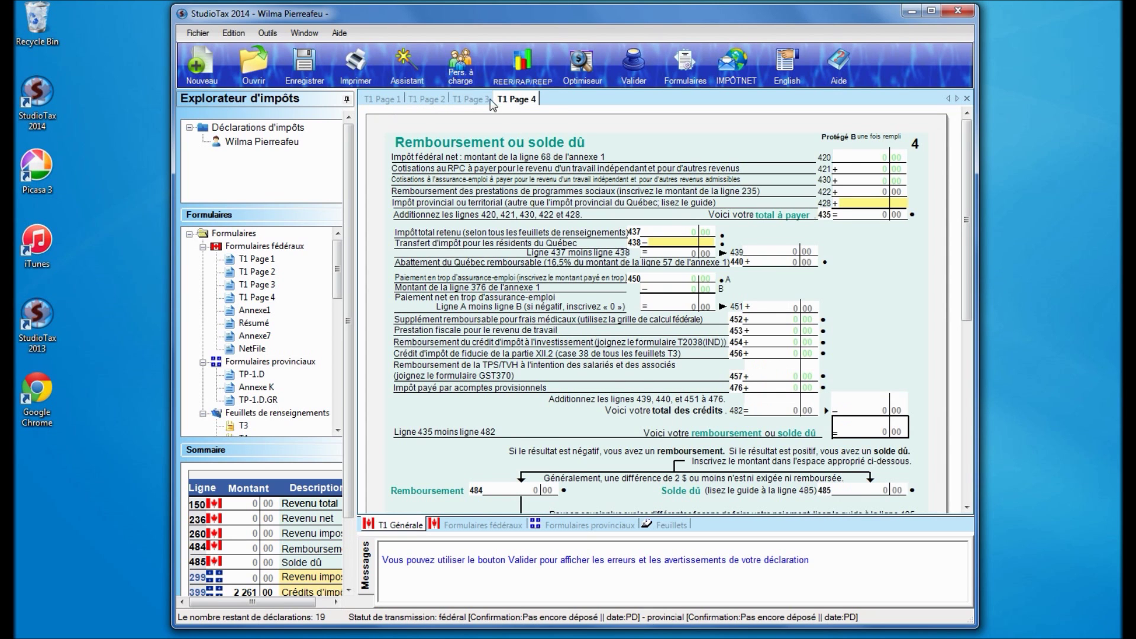
pyautogui.click(389, 100)
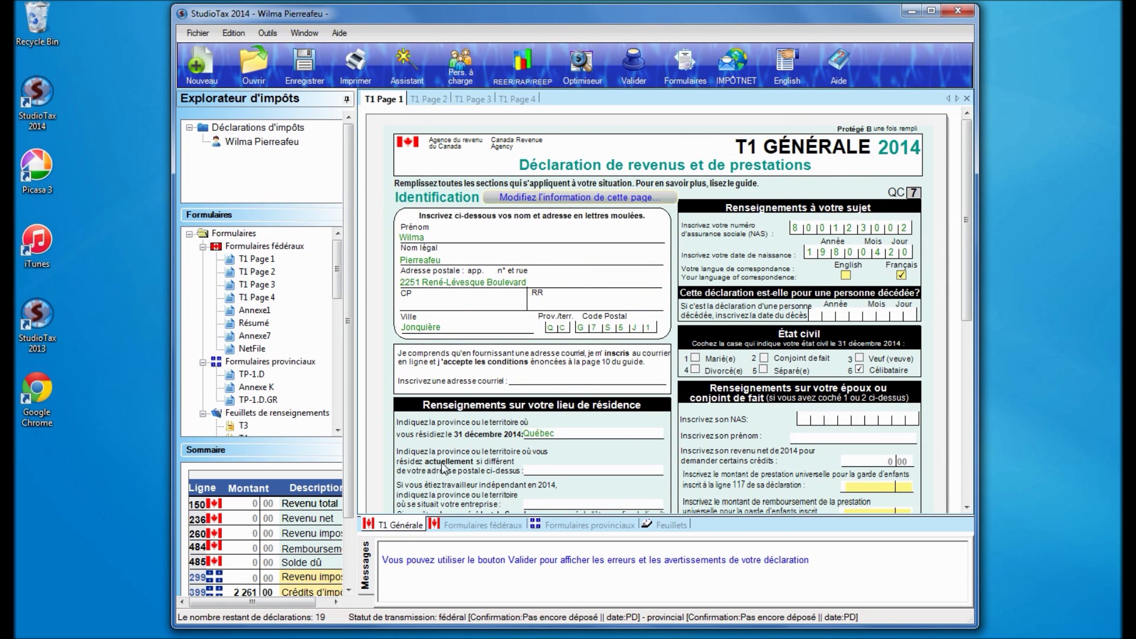
# Look through the federal Annexe 1 and the provincial Annexe K, ending on the TP-1.D form.
pyautogui.click(459, 524)
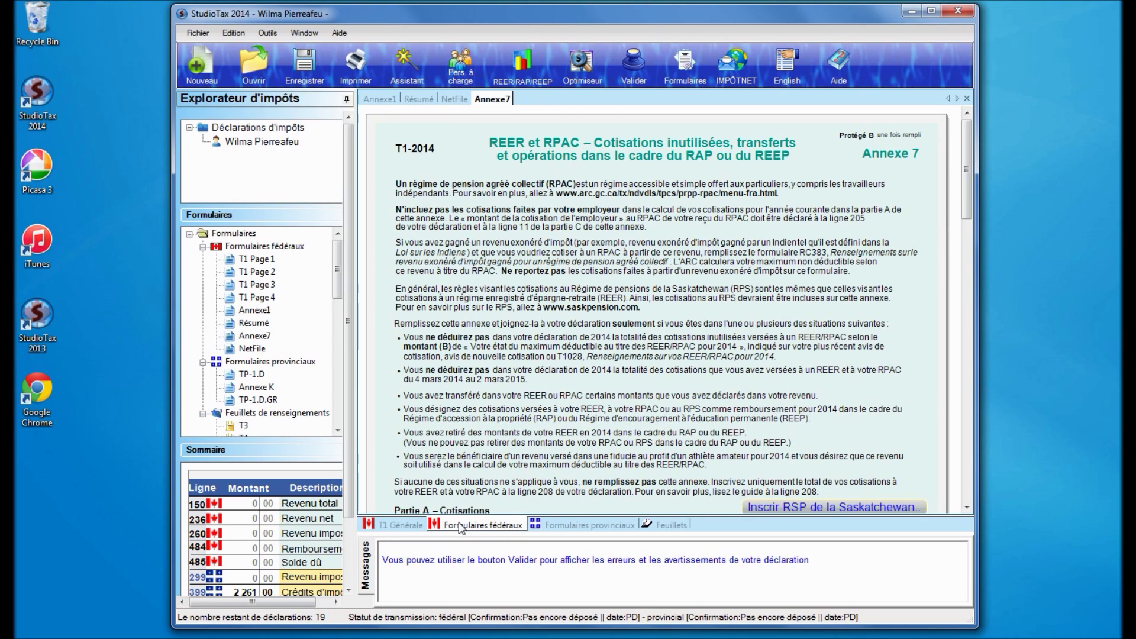
pyautogui.click(388, 100)
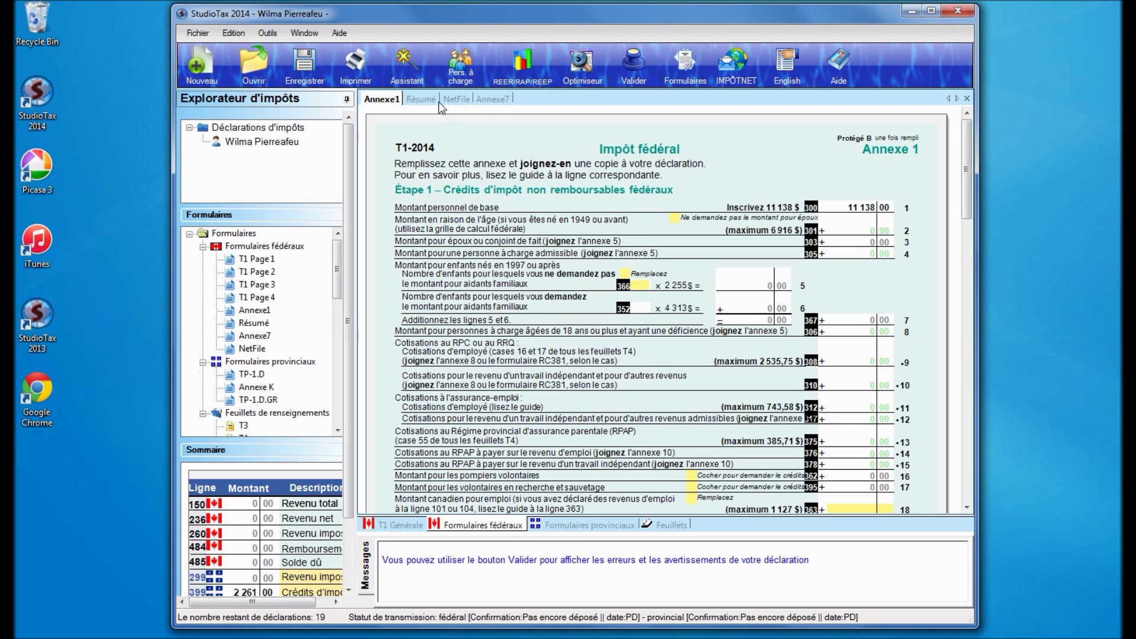
pyautogui.click(561, 523)
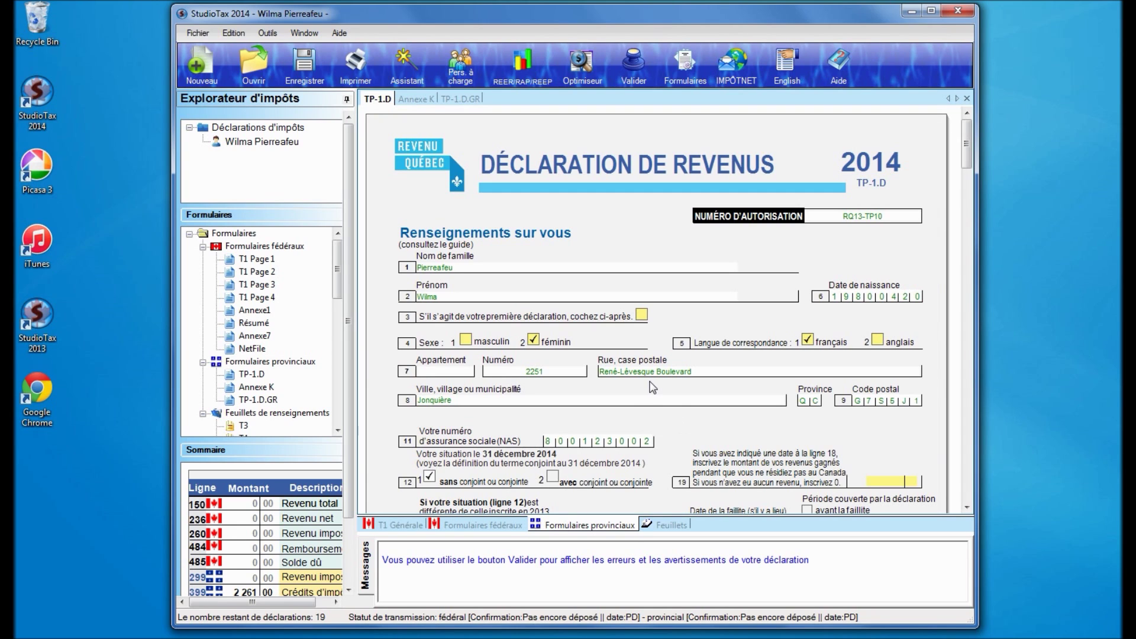
pyautogui.moveTo(967, 153)
pyautogui.mouseDown()
pyautogui.moveTo(965, 314)
pyautogui.moveTo(966, 147)
pyautogui.mouseUp()
pyautogui.click(410, 99)
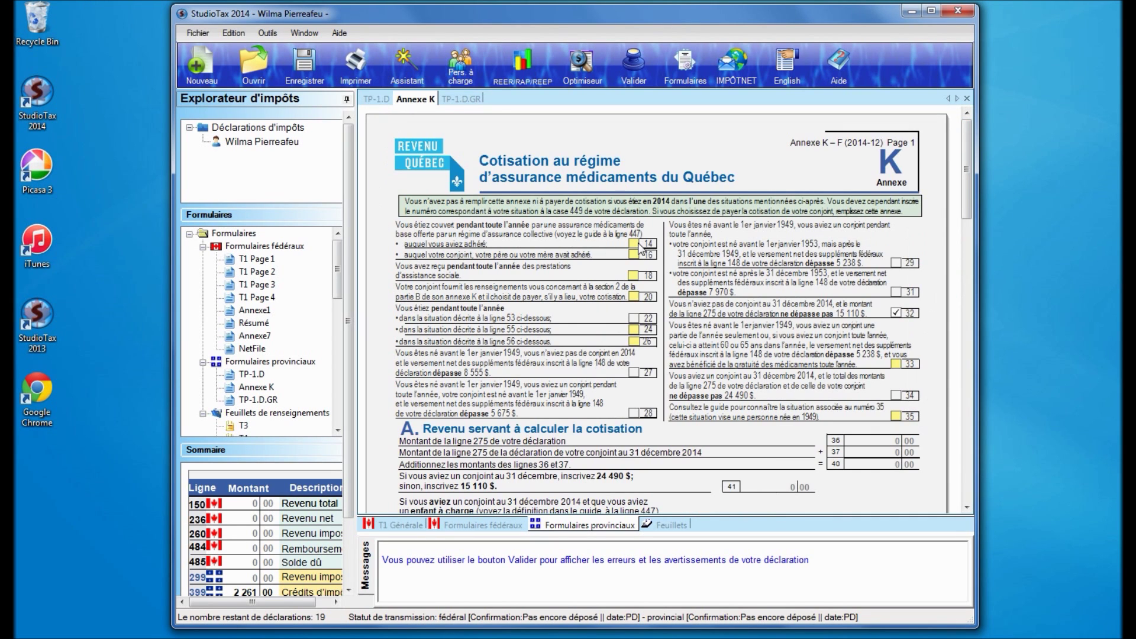
pyautogui.click(634, 244)
pyautogui.click(377, 99)
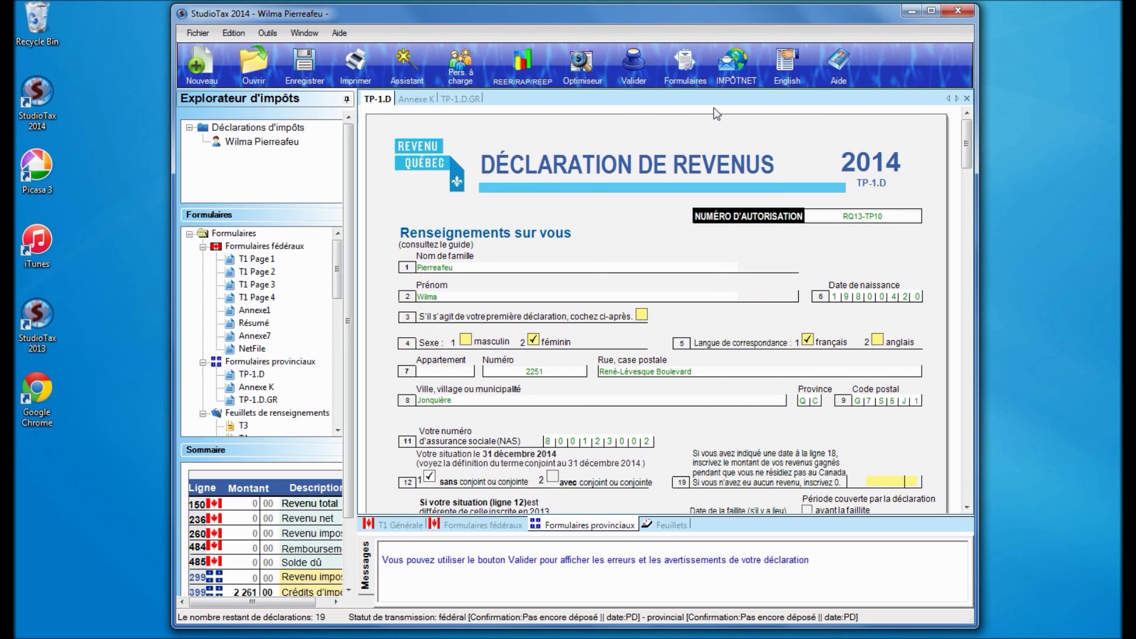
# Add the federal form Annexe3, Gains (ou pertes) en capital, to the return.
pyautogui.click(685, 69)
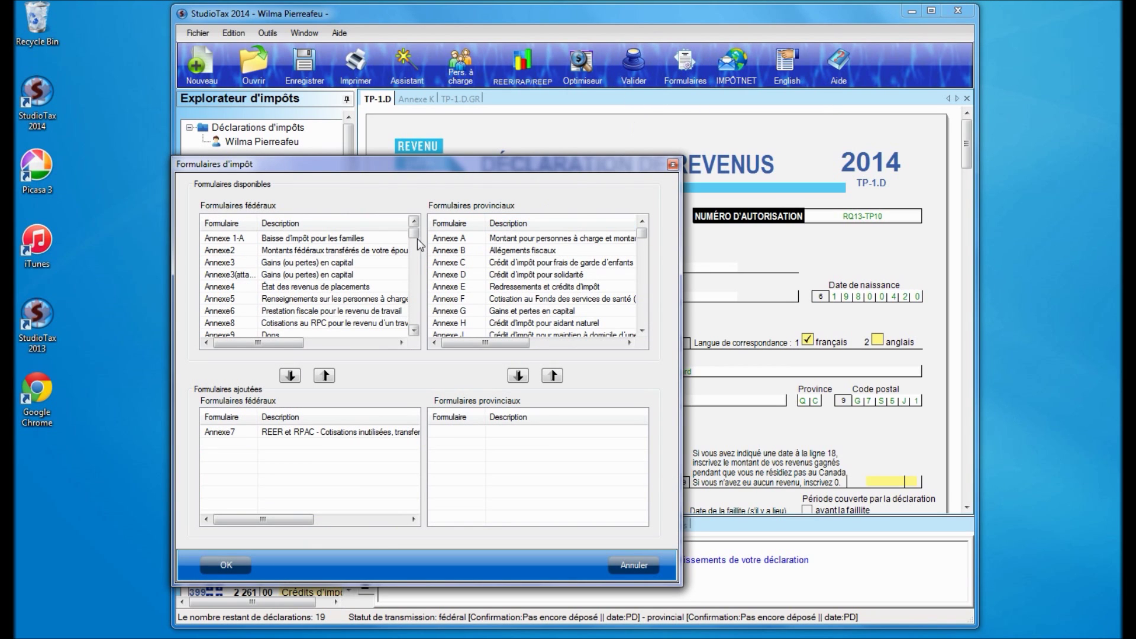
pyautogui.scroll(-10, 420, 247)
pyautogui.scroll(9, 420, 248)
pyautogui.scroll(-10, 417, 248)
pyautogui.scroll(11, 415, 239)
pyautogui.scroll(-2, 642, 243)
pyautogui.moveTo(643, 244)
pyautogui.mouseDown()
pyautogui.moveTo(645, 267)
pyautogui.moveTo(642, 235)
pyautogui.mouseUp()
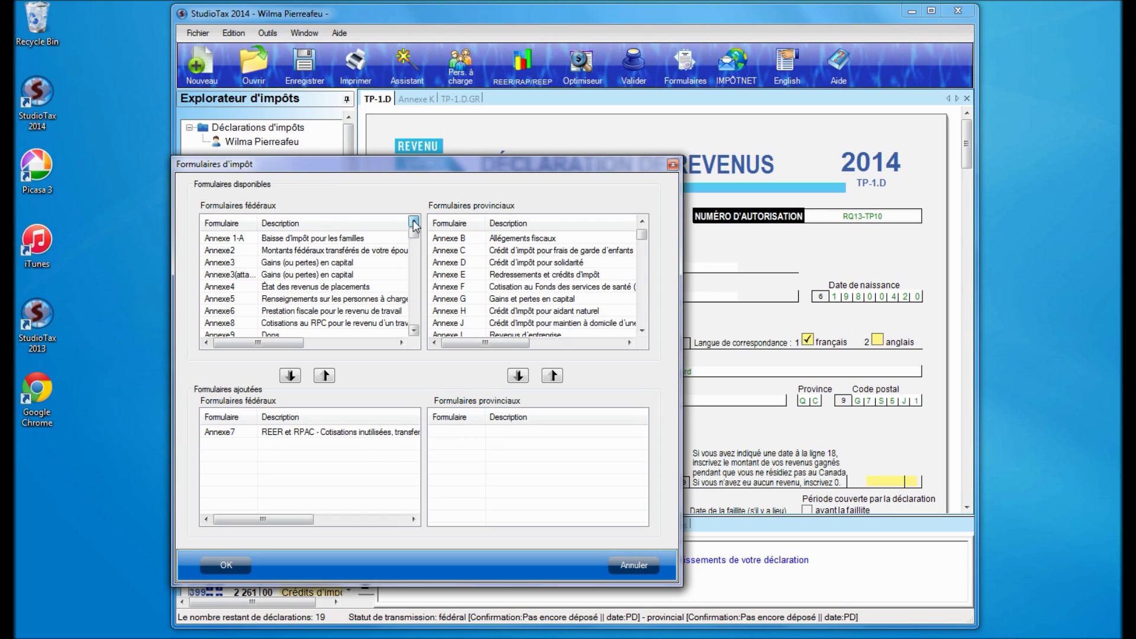
pyautogui.doubleClick(307, 263)
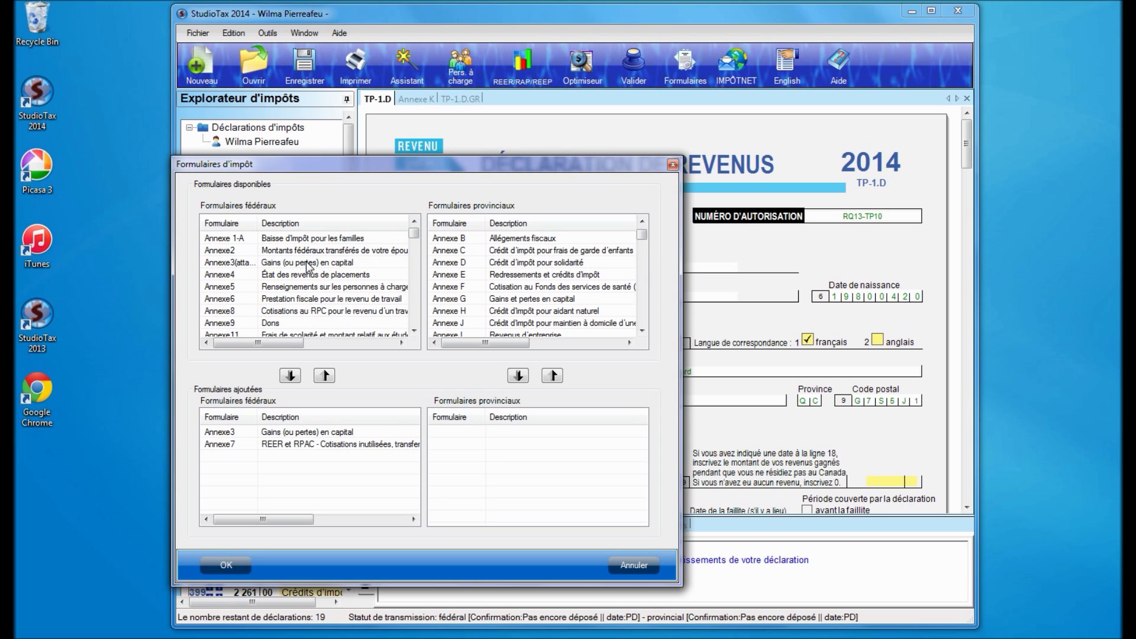
pyautogui.click(222, 564)
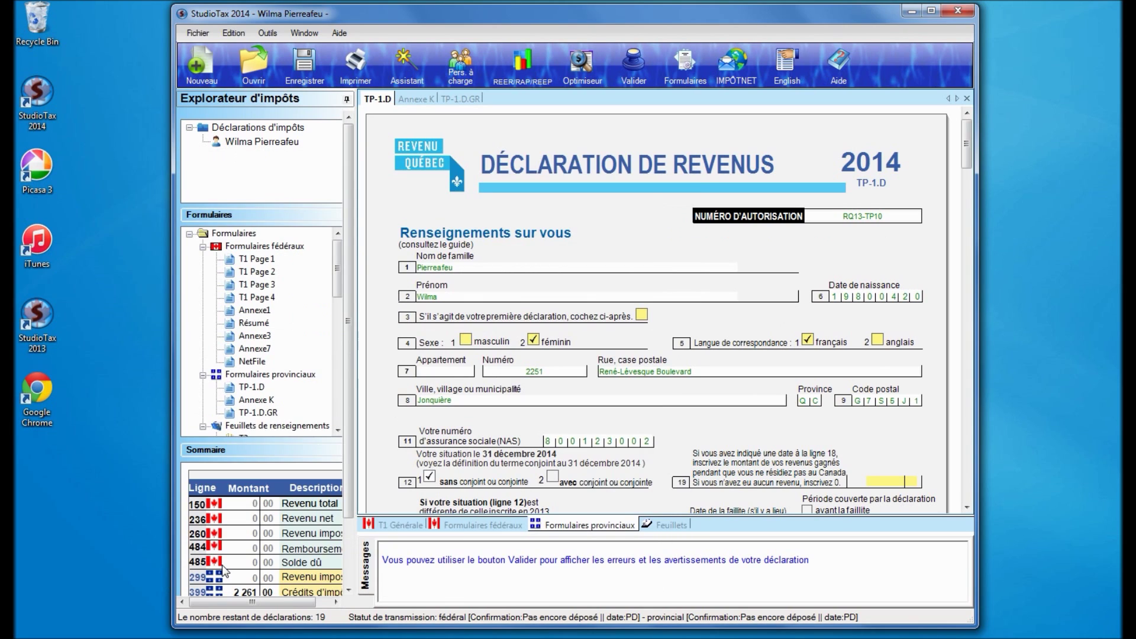
# In the first row of section 3 of Annexe 3, enter proceeds of 4000, an adjusted cost base of 2500 and expenses of 30.
pyautogui.click(459, 523)
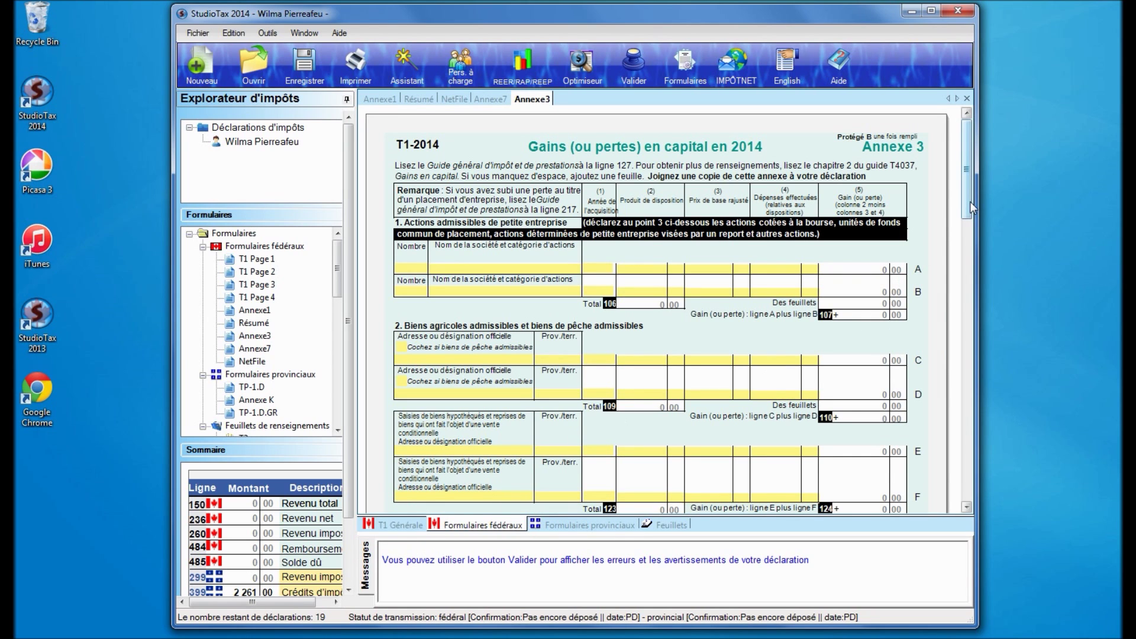
pyautogui.moveTo(968, 204); pyautogui.dragTo(974, 272)
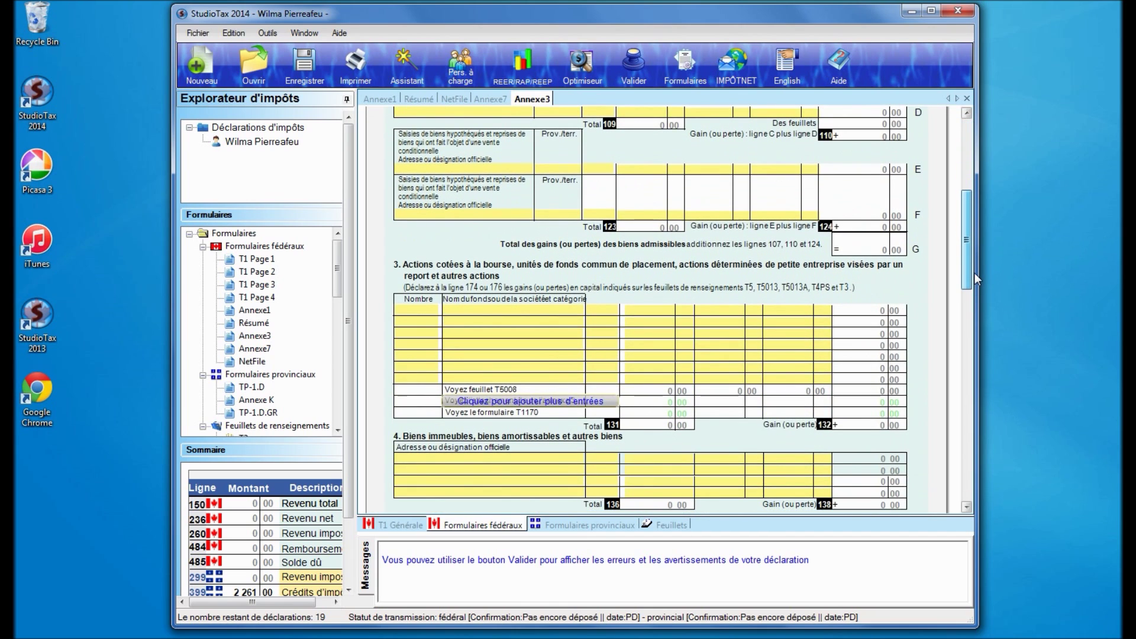
pyautogui.click(659, 309)
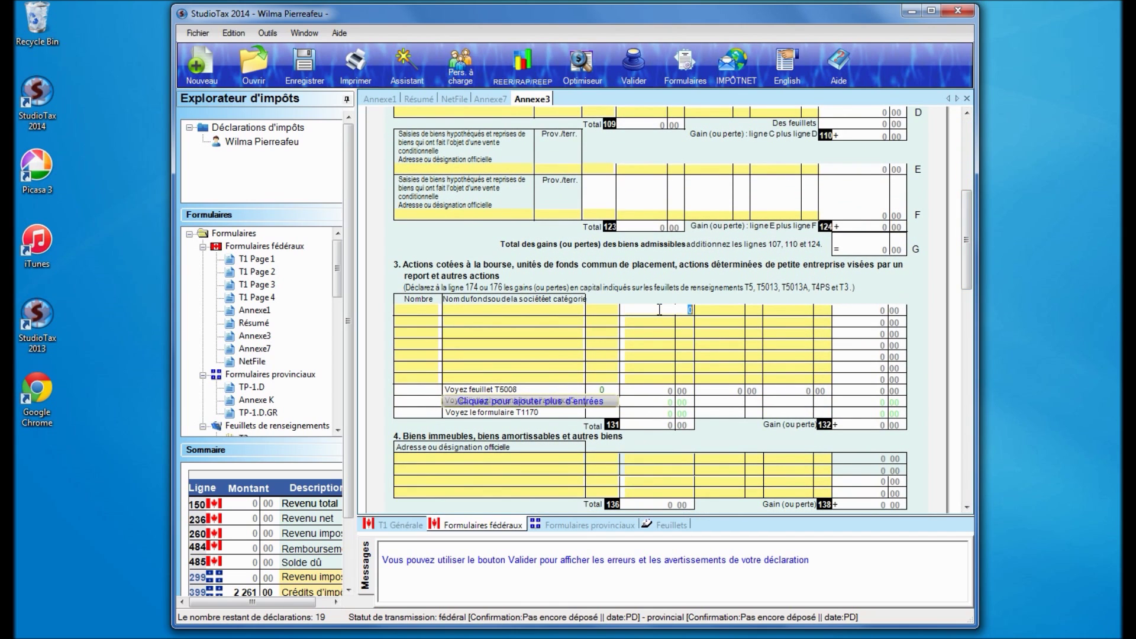
pyautogui.write('4000')
pyautogui.press('Tab')
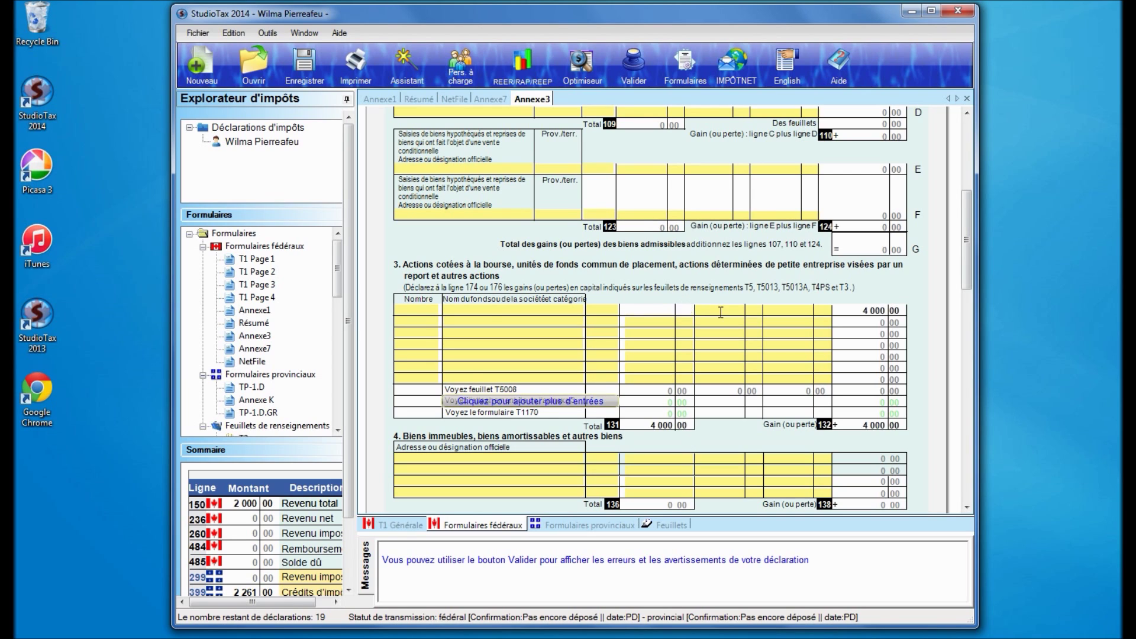
pyautogui.scroll(-3, 722, 318)
pyautogui.write('2500')
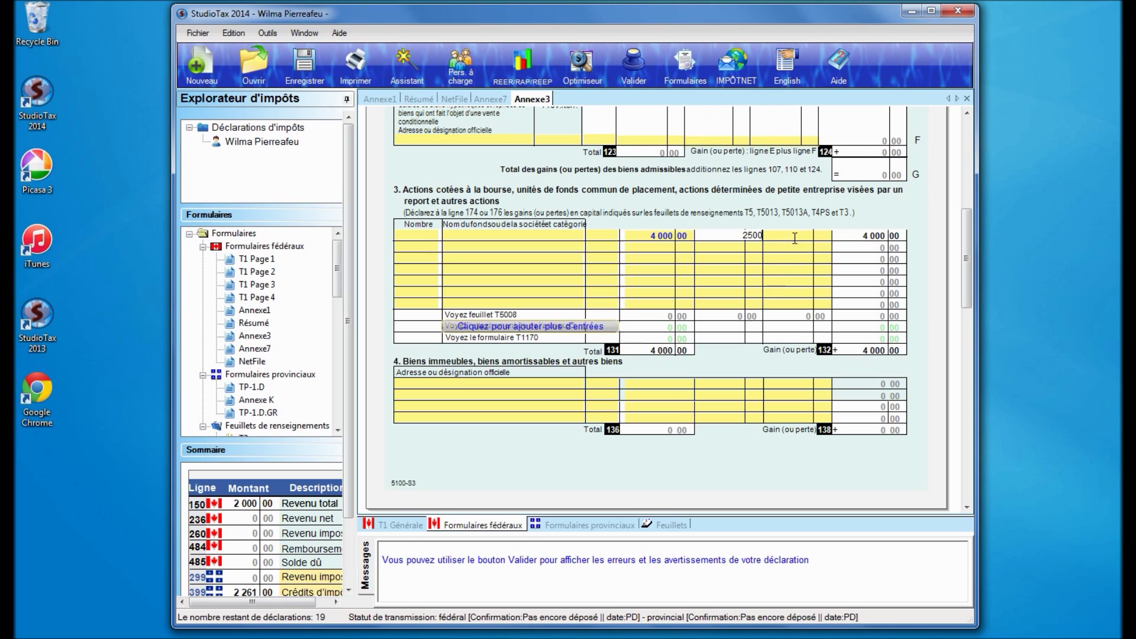
pyautogui.press('Tab')
pyautogui.write('30')
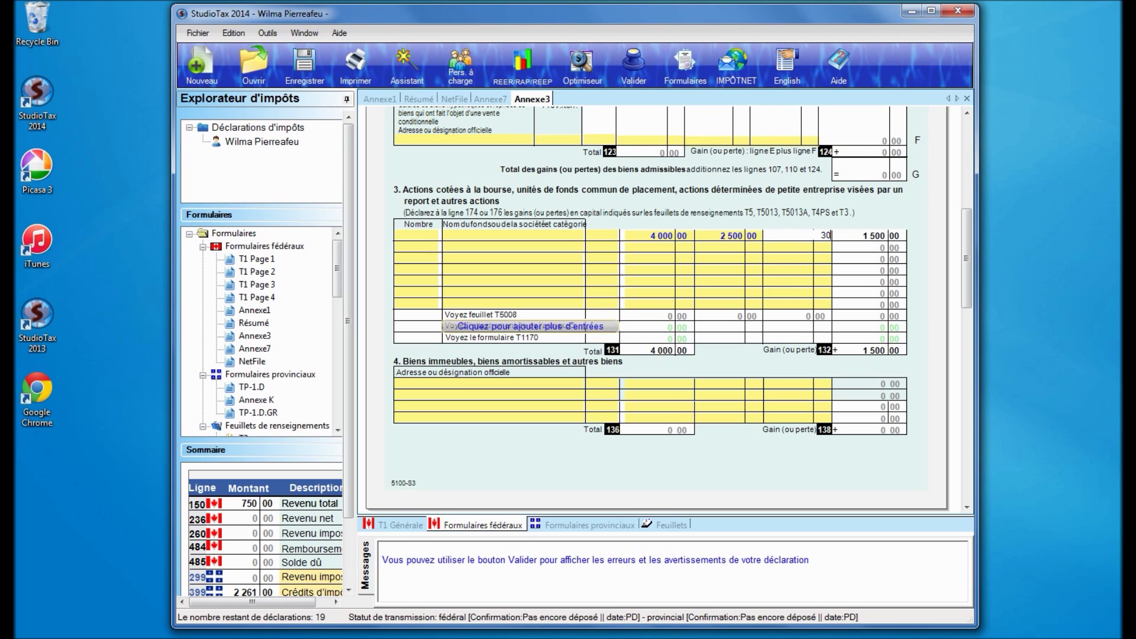
pyautogui.click(787, 245)
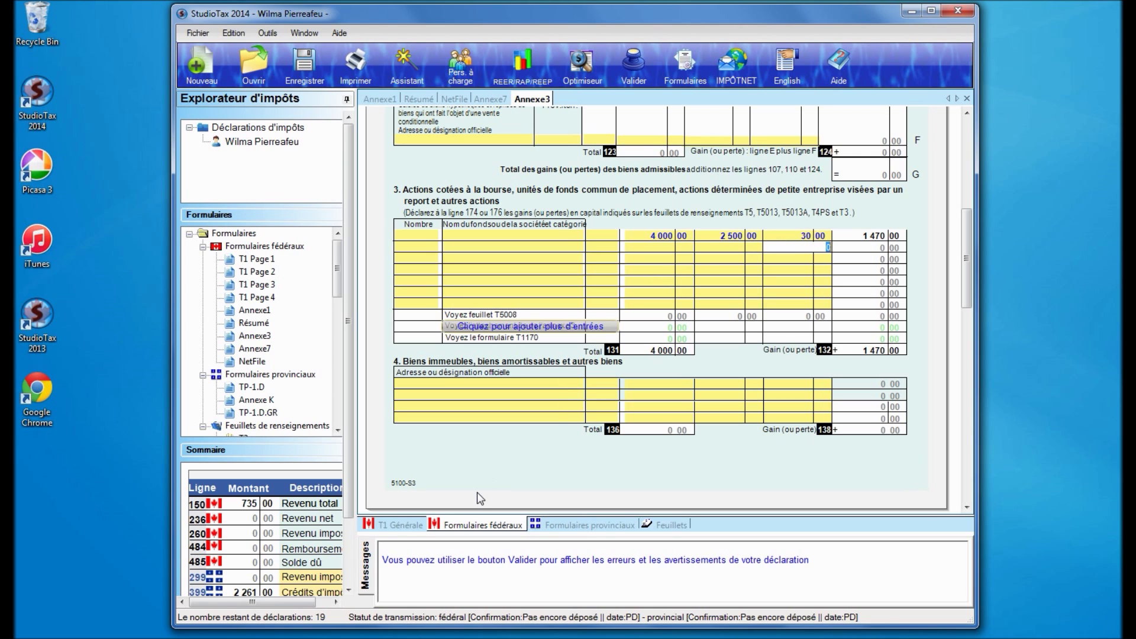
# Look at T1 Générale page 1, the list of federal slips and the Québec RL1 slip.
pyautogui.click(403, 524)
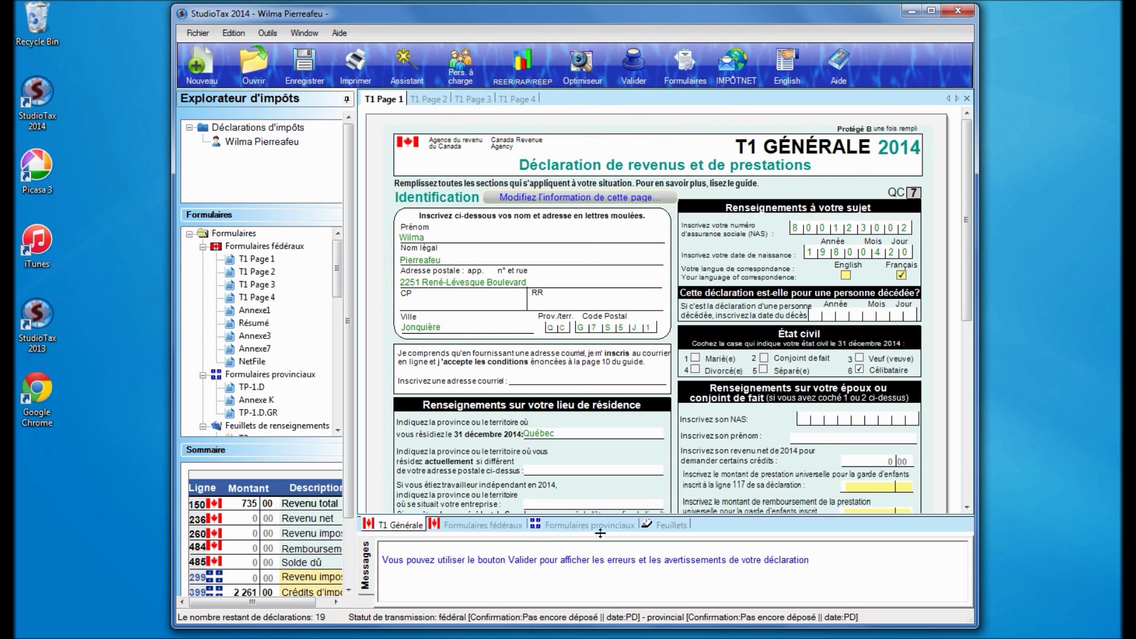
pyautogui.click(675, 524)
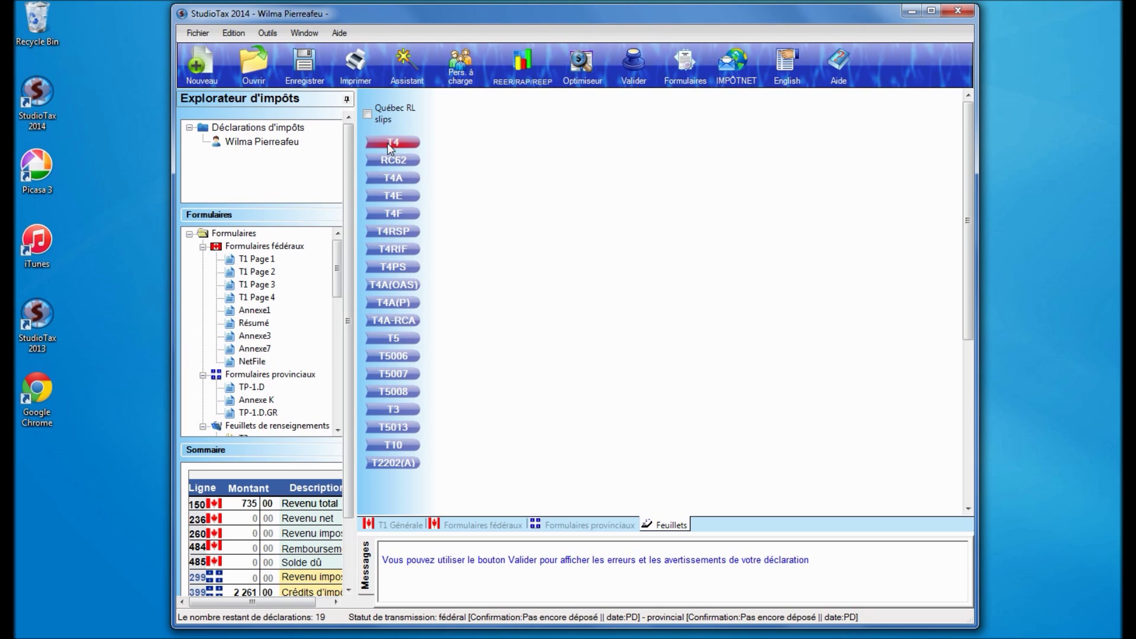
pyautogui.click(367, 114)
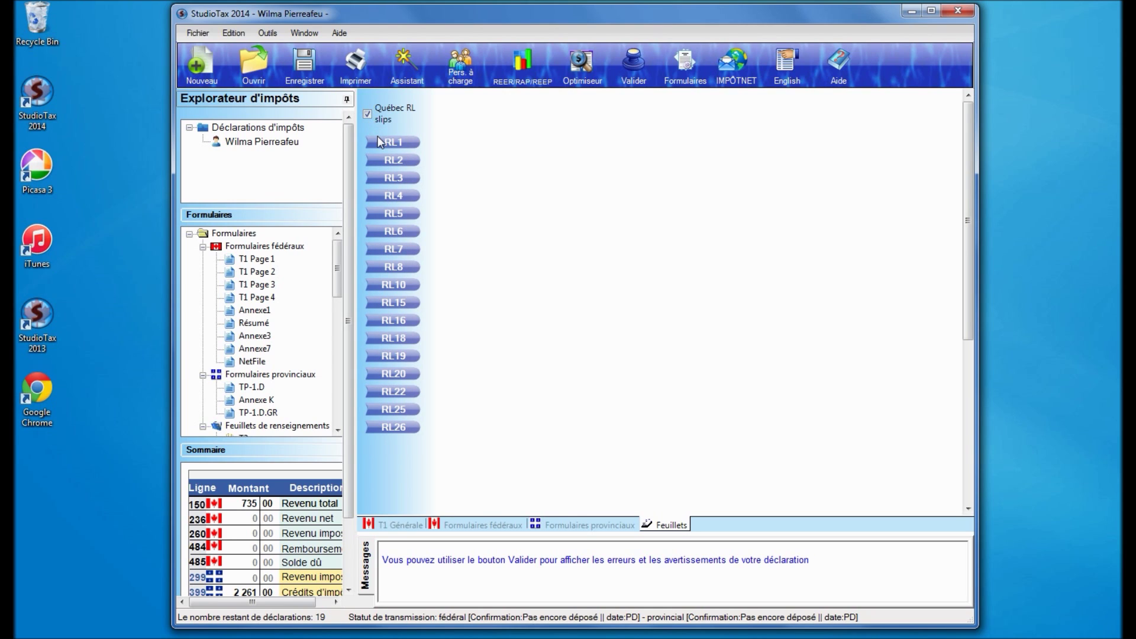
pyautogui.click(379, 141)
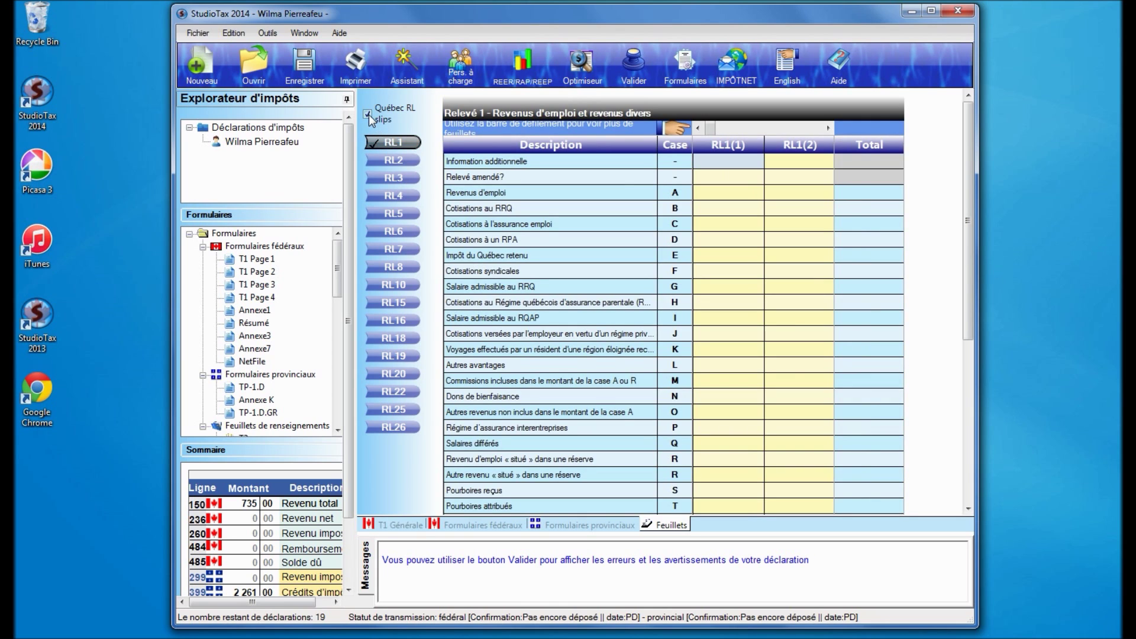
# On the first federal T4 slip, set the province of employment to Québec and the employment income to 85130.20.
pyautogui.click(368, 115)
pyautogui.click(379, 141)
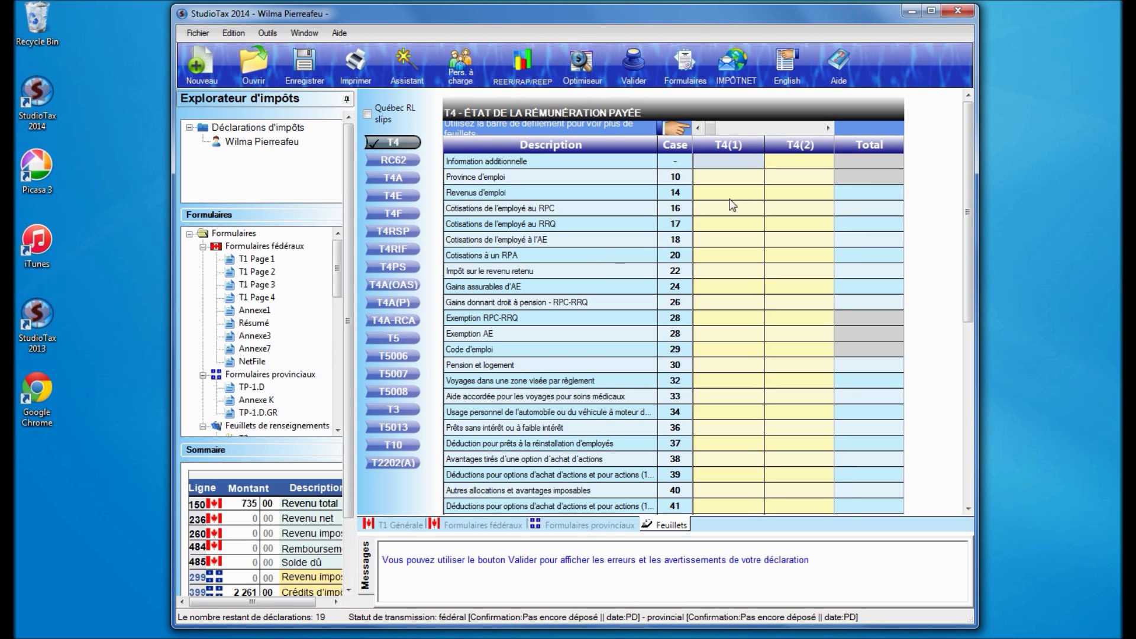
pyautogui.click(755, 183)
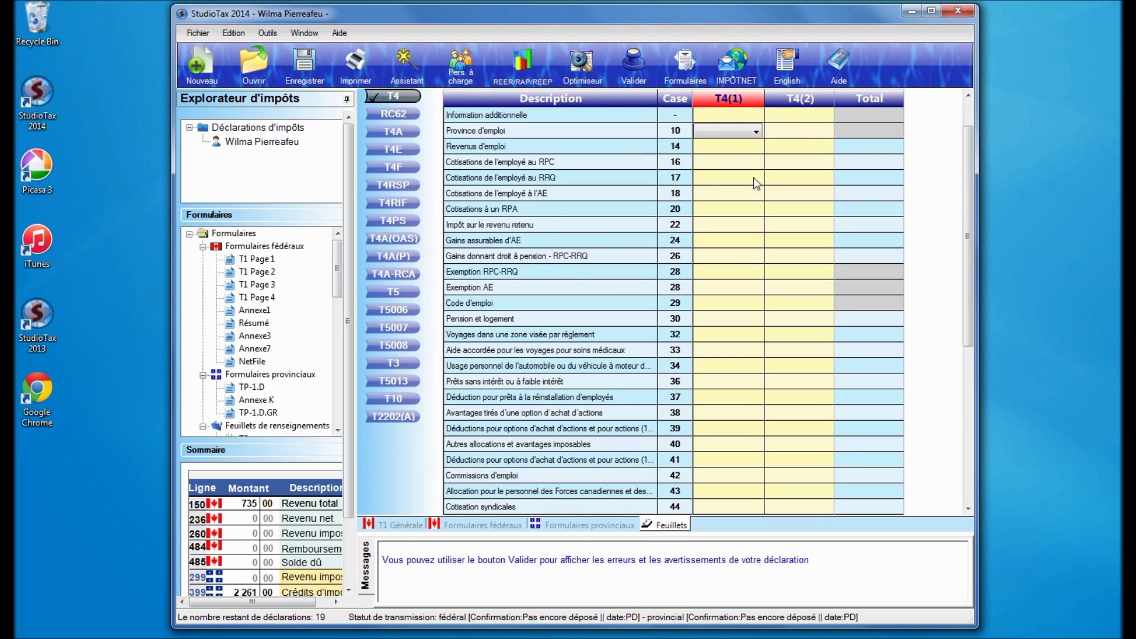
pyautogui.click(756, 131)
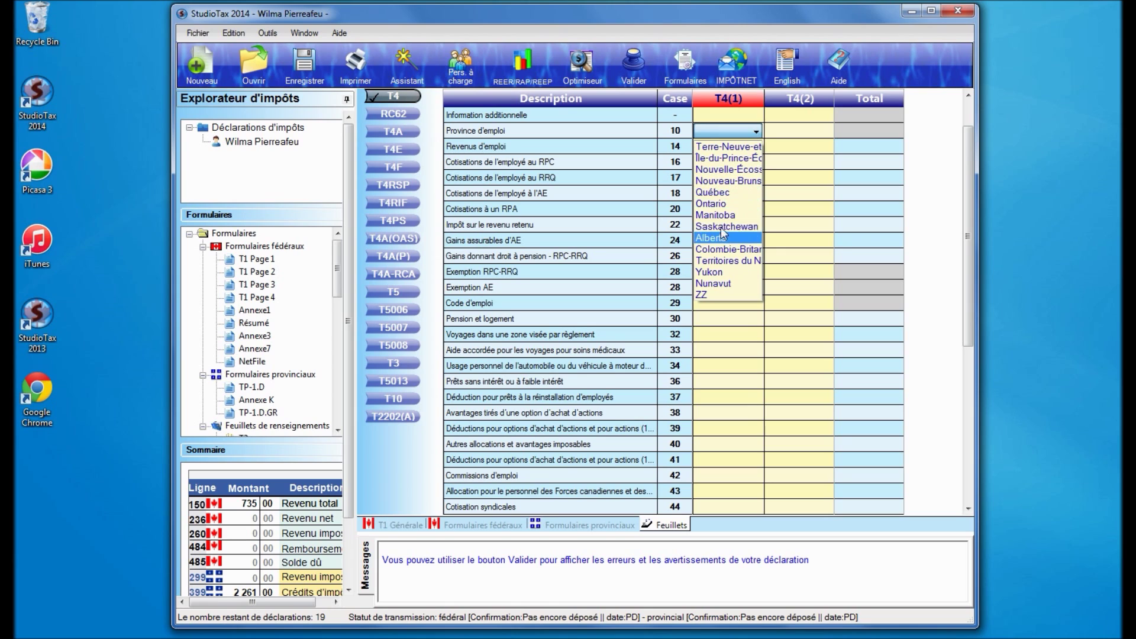
pyautogui.click(715, 193)
pyautogui.click(710, 145)
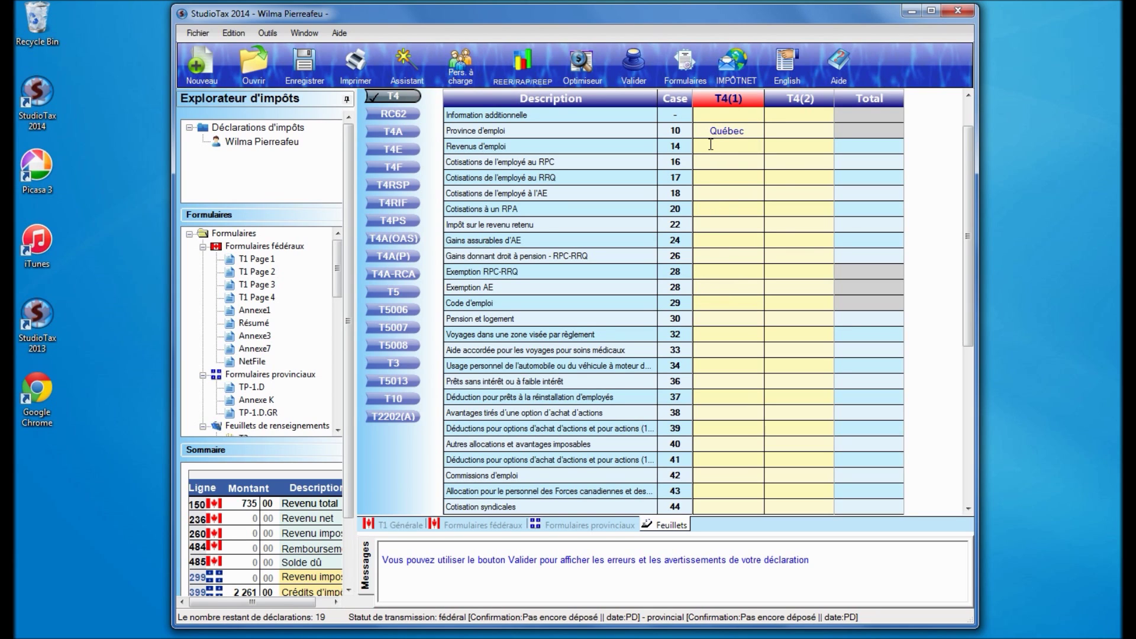
pyautogui.write('85130.2')
# On the T4 slip, enter RRQ contributions of 2535.75 in case 17 and AE contributions of 743.58 in case 18.
pyautogui.click(707, 182)
pyautogui.write('25')
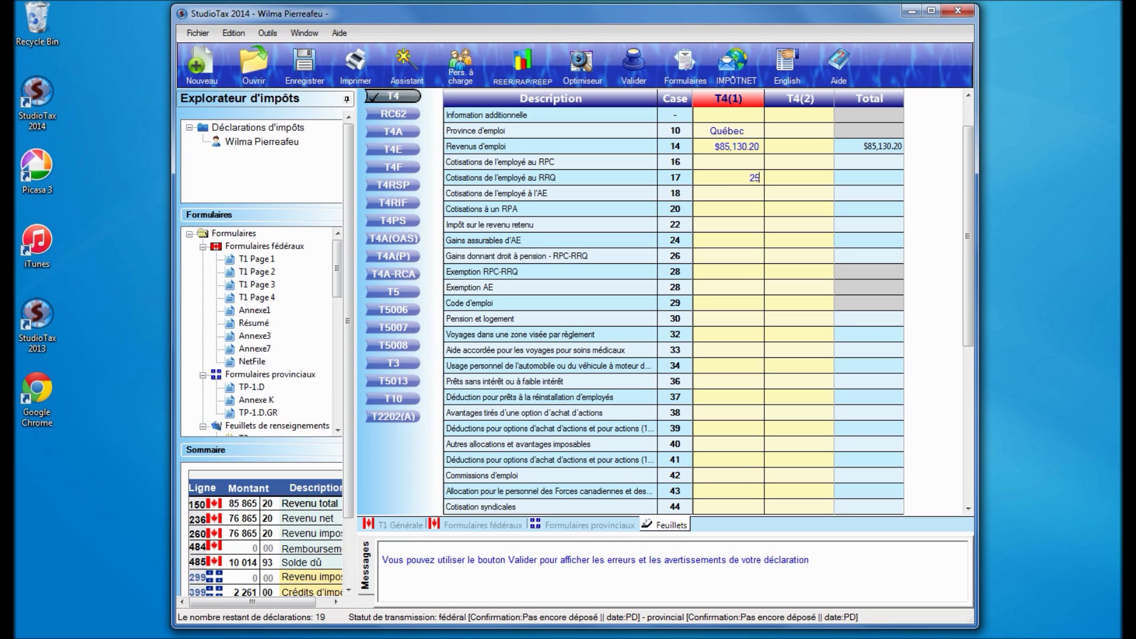
pyautogui.write('35.75')
pyautogui.click(714, 193)
pyautogui.write('743')
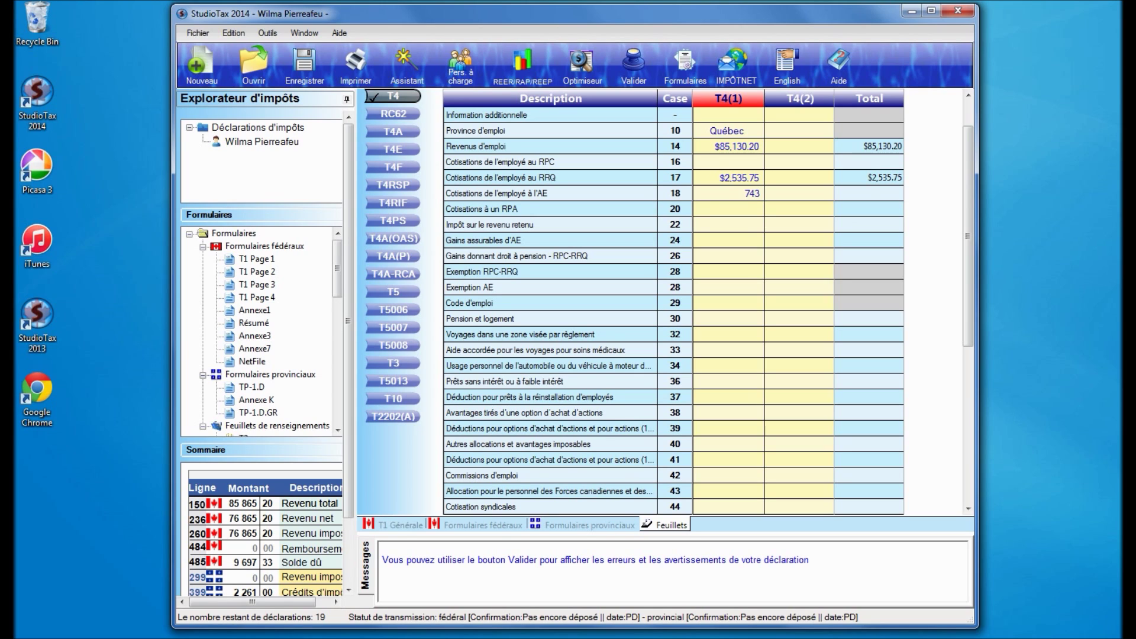
pyautogui.write('.58')
# On the T4 slip, enter 11500 as income tax withheld, 48600 as AE insurable earnings and 52500 as RPC-RRQ pensionable earnings.
pyautogui.click(710, 225)
pyautogui.write('11500')
pyautogui.click(712, 241)
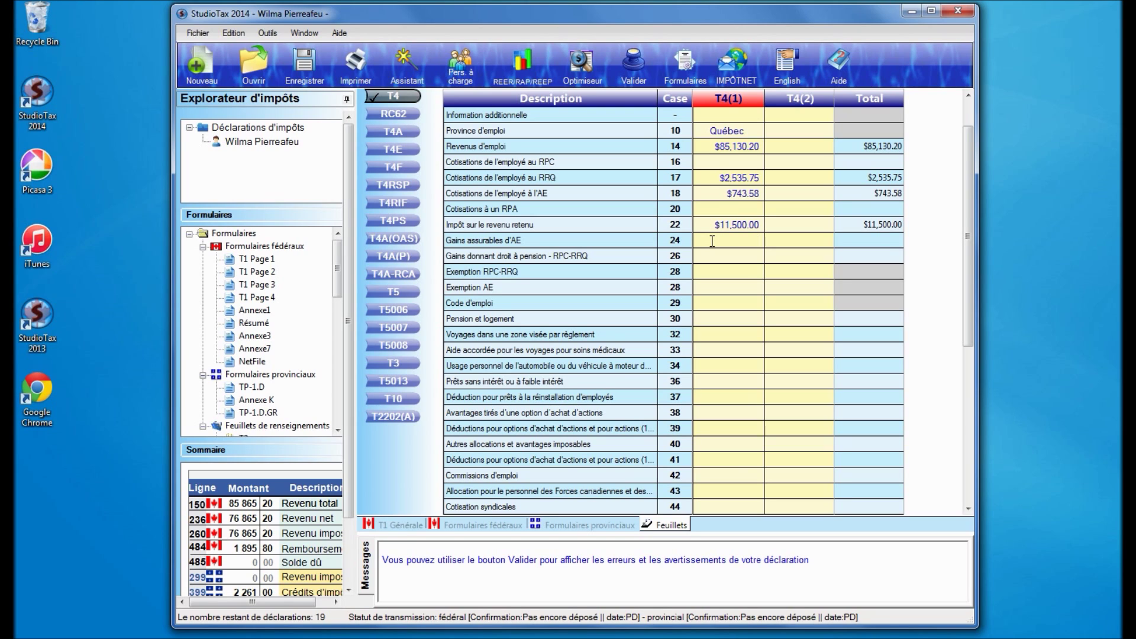
pyautogui.write('48,')
pyautogui.write('600')
pyautogui.click(720, 254)
pyautogui.write('52500')
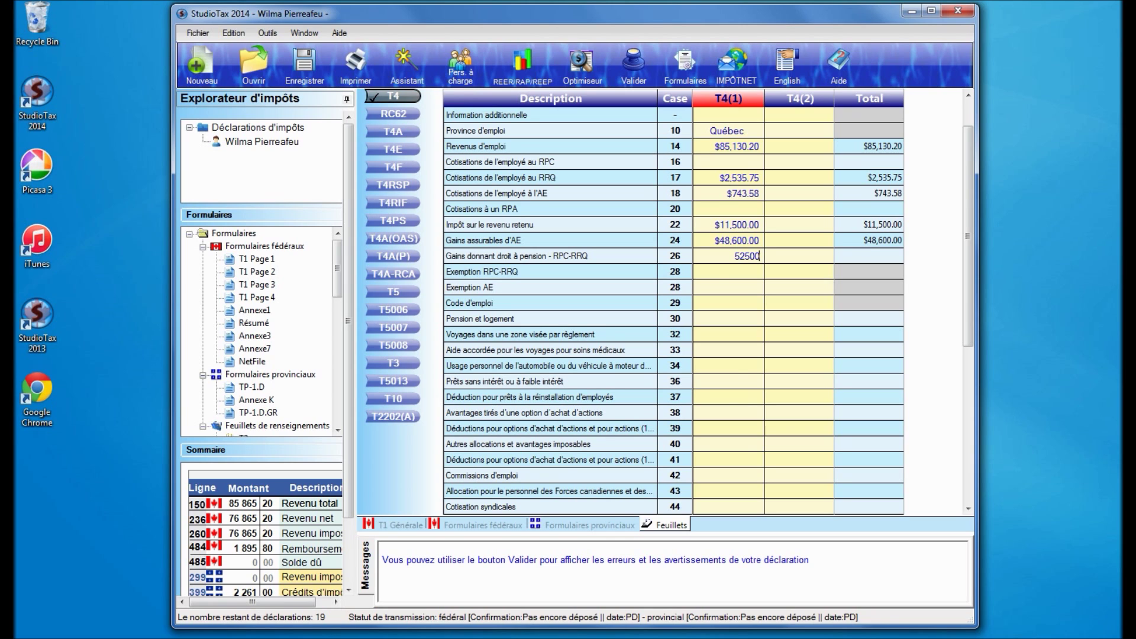
# Enter employee RPAP contributions of 385.71 in case 55 of the T4 slip.
pyautogui.scroll(-4, 736, 381)
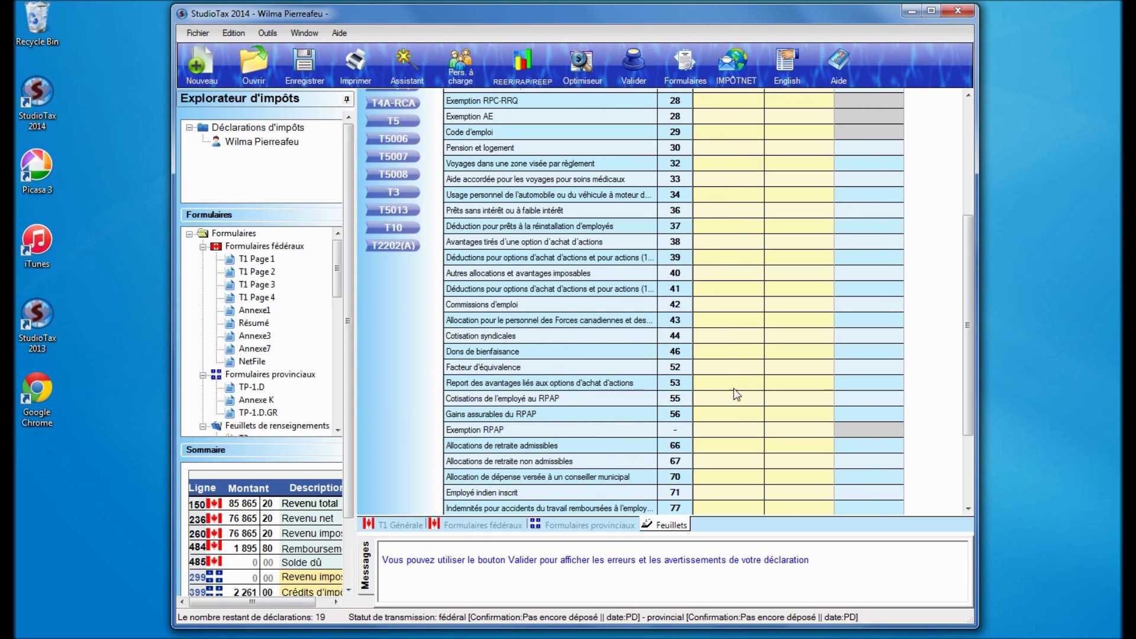
pyautogui.scroll(2, 734, 407)
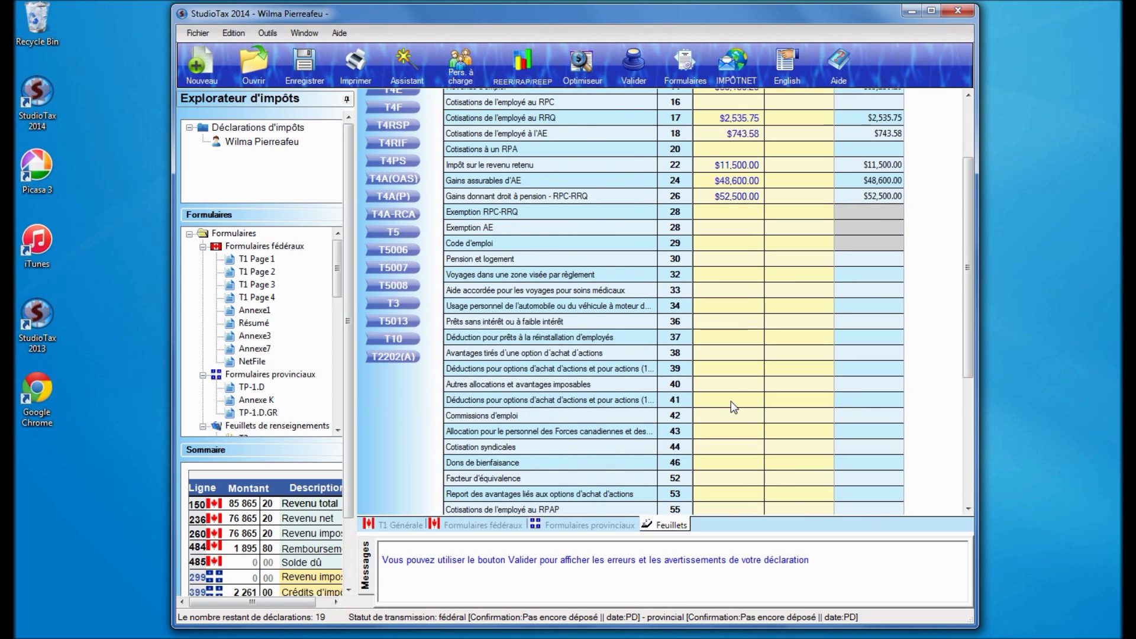
pyautogui.scroll(-2, 733, 407)
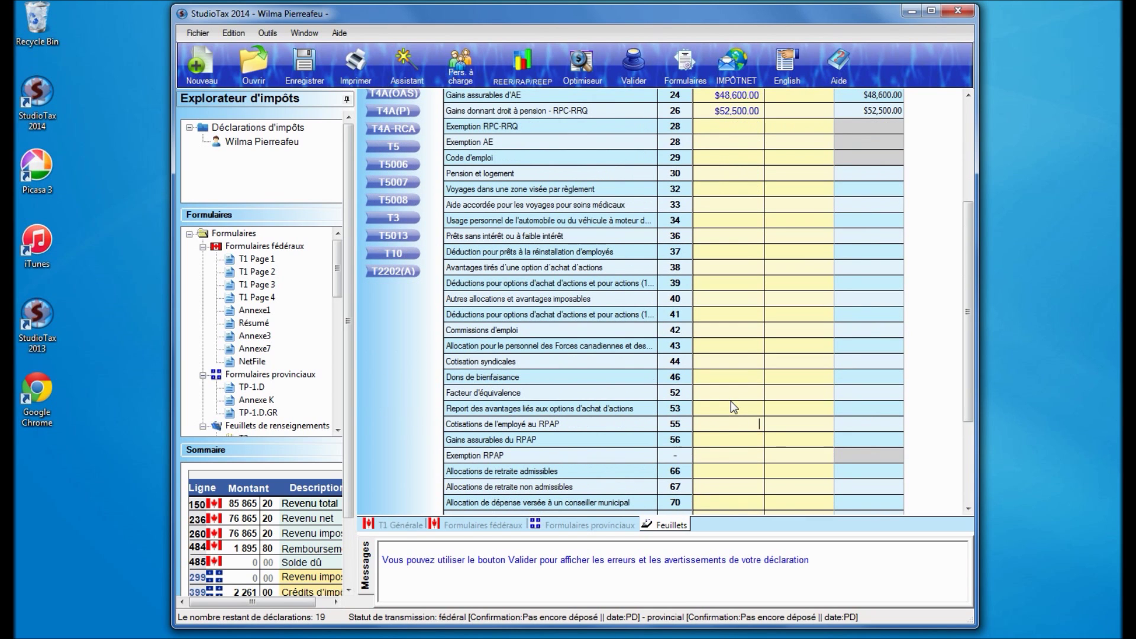
pyautogui.click(733, 423)
pyautogui.write('385.71')
pyautogui.scroll(5, 730, 401)
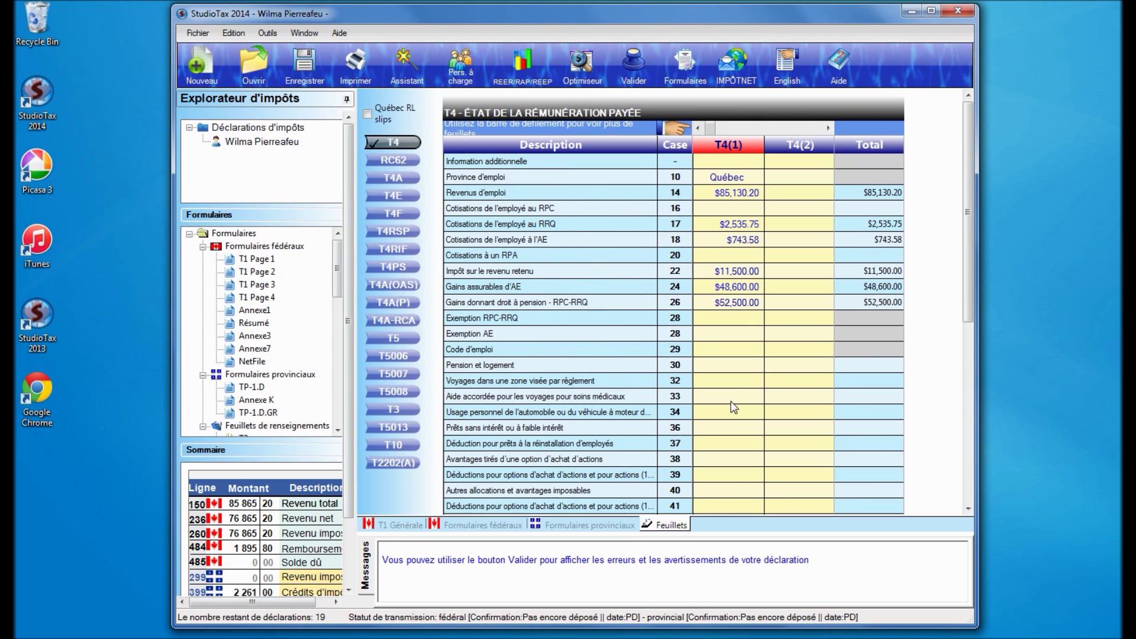
# Open the Québec RL1 slip and set the employment income in case A of the first slip to 85130.
pyautogui.click(368, 115)
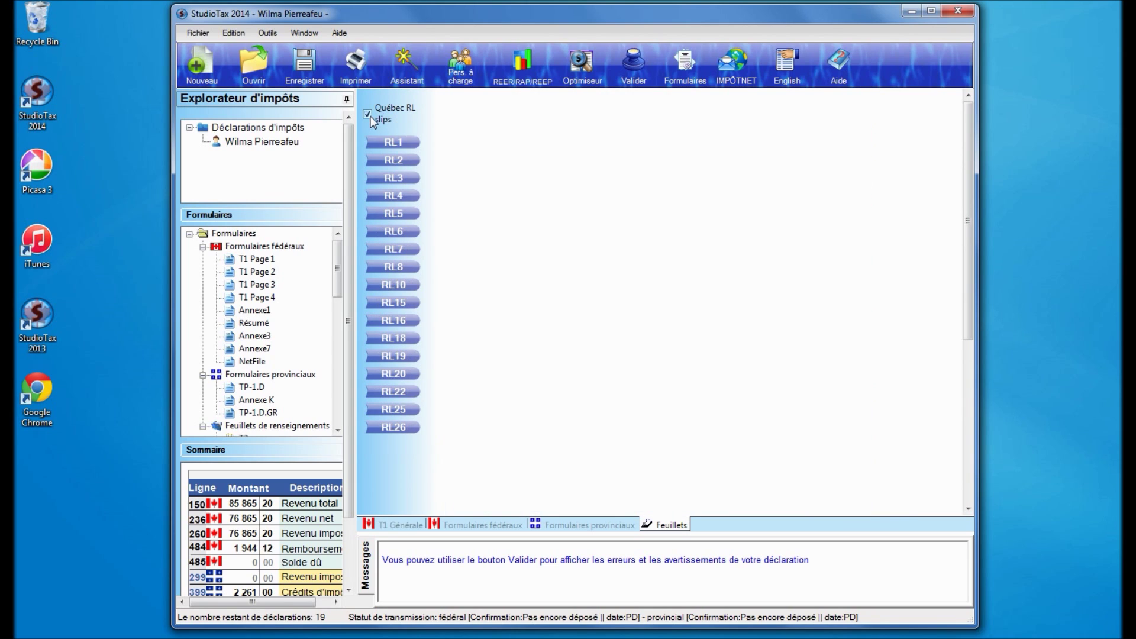
pyautogui.click(391, 143)
pyautogui.click(716, 192)
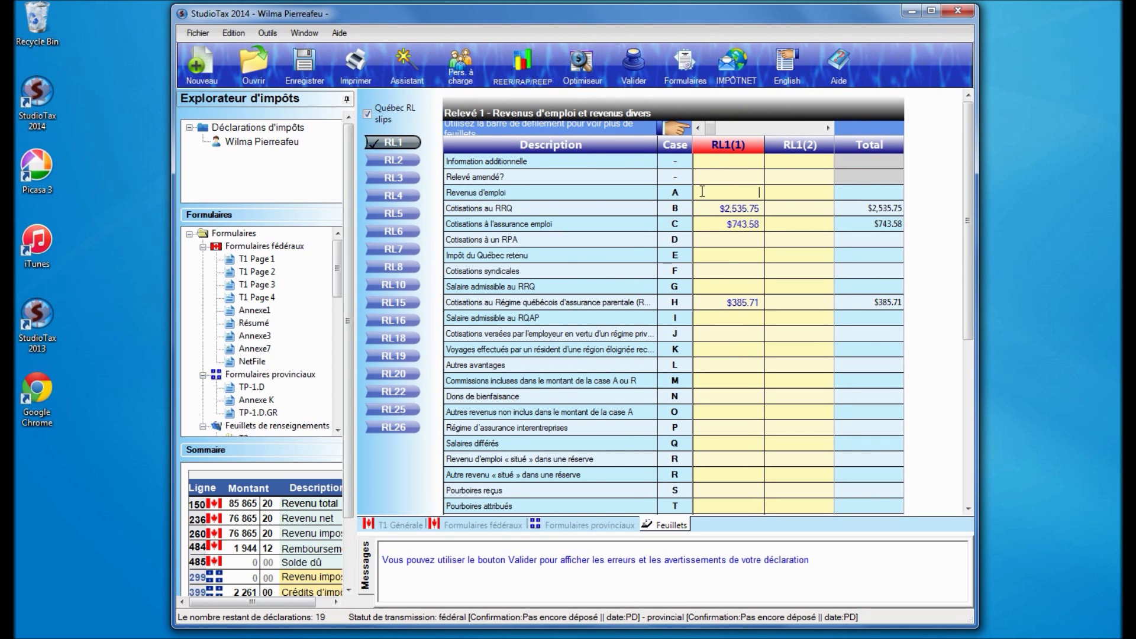
pyautogui.write('85130')
pyautogui.click(711, 256)
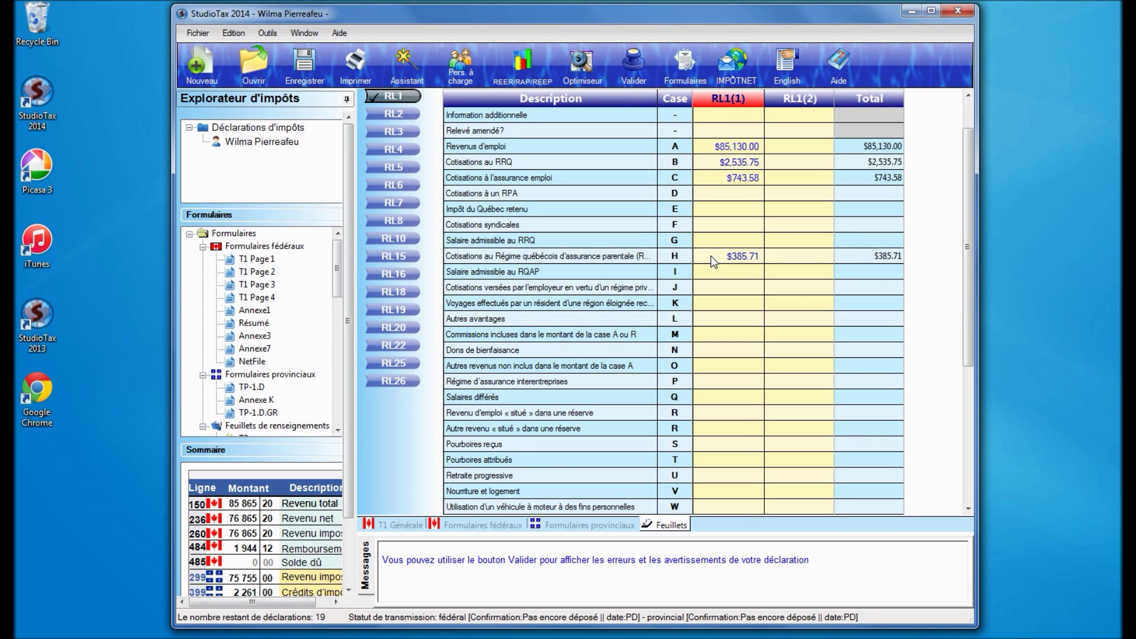
# On the RL1 slip, enter 12130 as Québec tax withheld, 52500 as RRQ pensionable salary and 69000 as RQAP eligible salary.
pyautogui.write('12130')
pyautogui.click(714, 241)
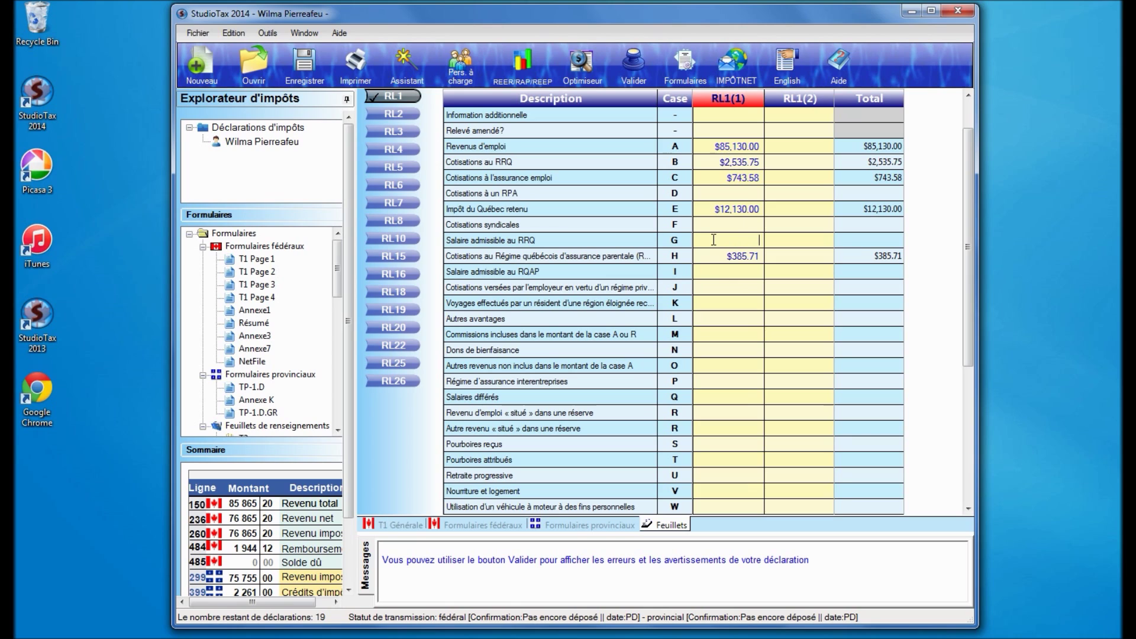
pyautogui.write('52500')
pyautogui.click(705, 272)
pyautogui.write('6900')
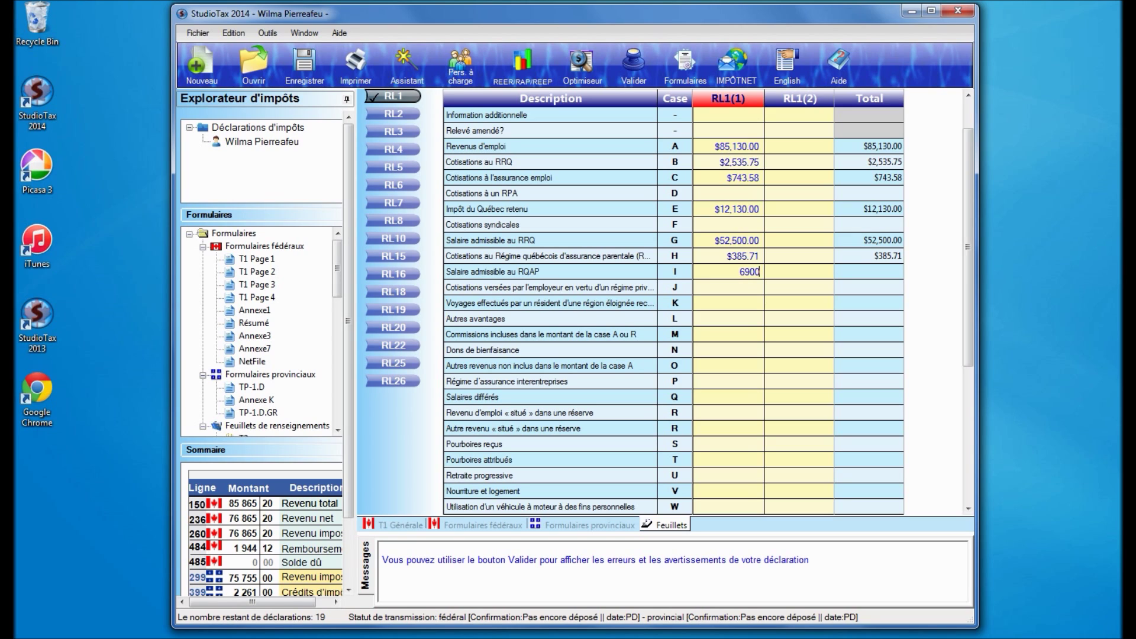
pyautogui.write('0')
pyautogui.scroll(1, 706, 291)
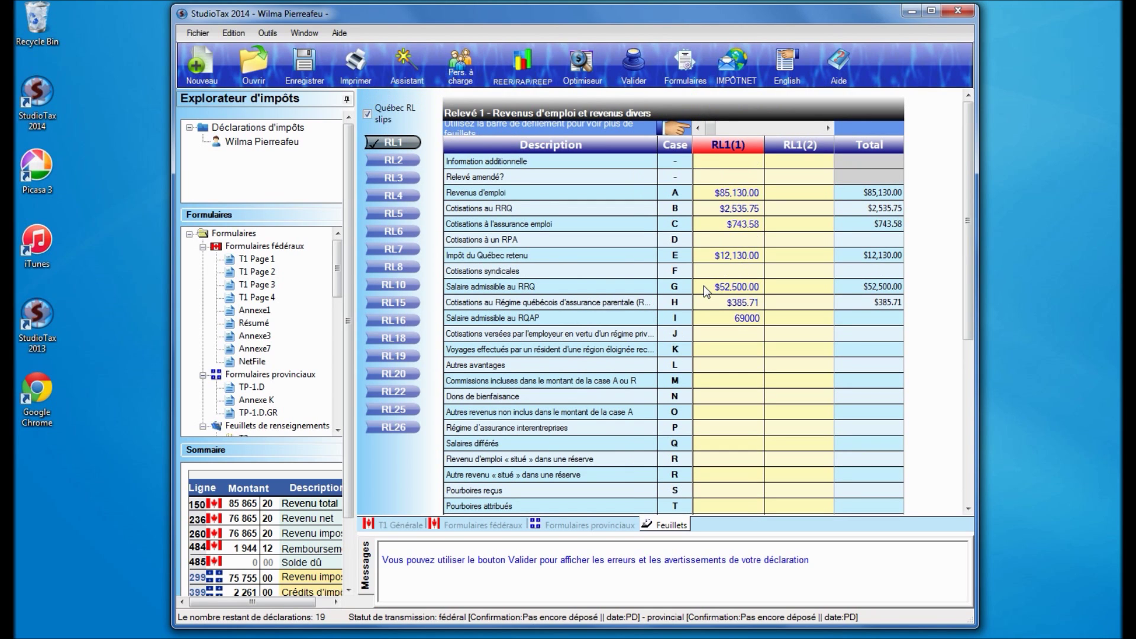
pyautogui.click(719, 368)
pyautogui.scroll(-1, 719, 373)
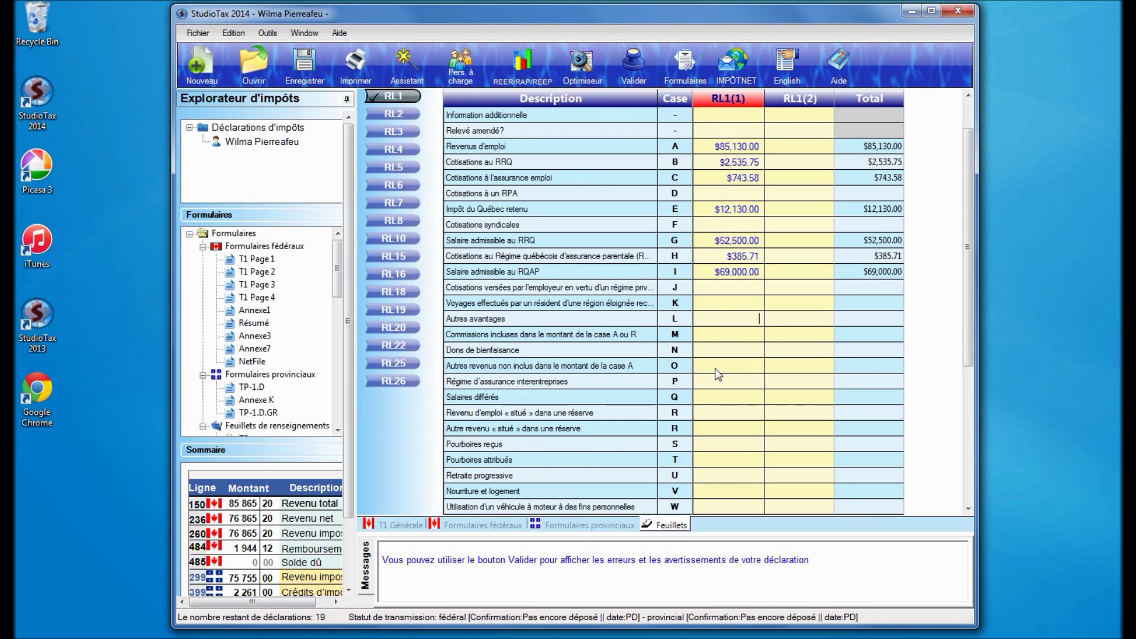
# Review the filled-in T1 Générale pages, the provincial TP-1.D return and the federal Annexe 3 form.
pyautogui.click(393, 526)
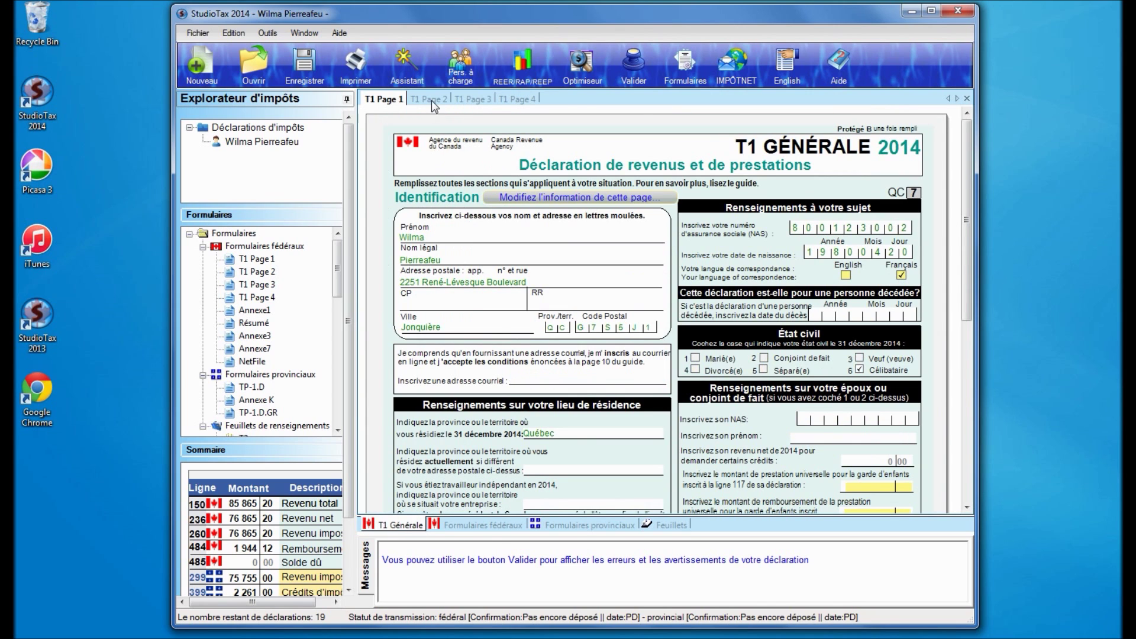
pyautogui.click(431, 101)
pyautogui.scroll(-5, 804, 254)
pyautogui.scroll(5, 795, 181)
pyautogui.click(562, 527)
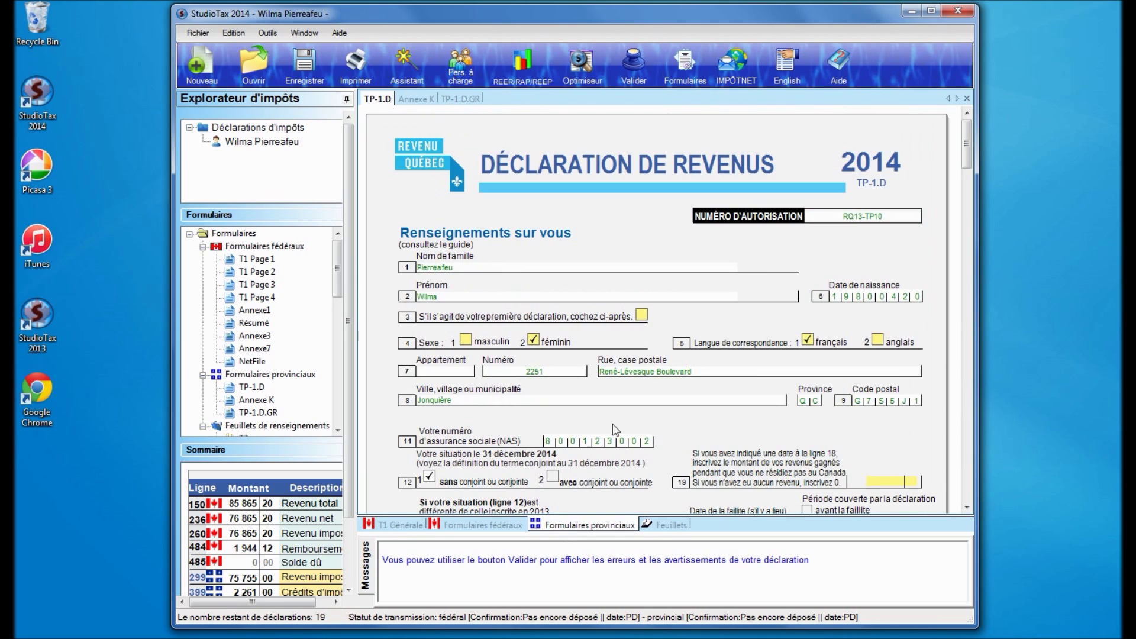
pyautogui.moveTo(966, 168); pyautogui.dragTo(963, 139)
pyautogui.click(474, 525)
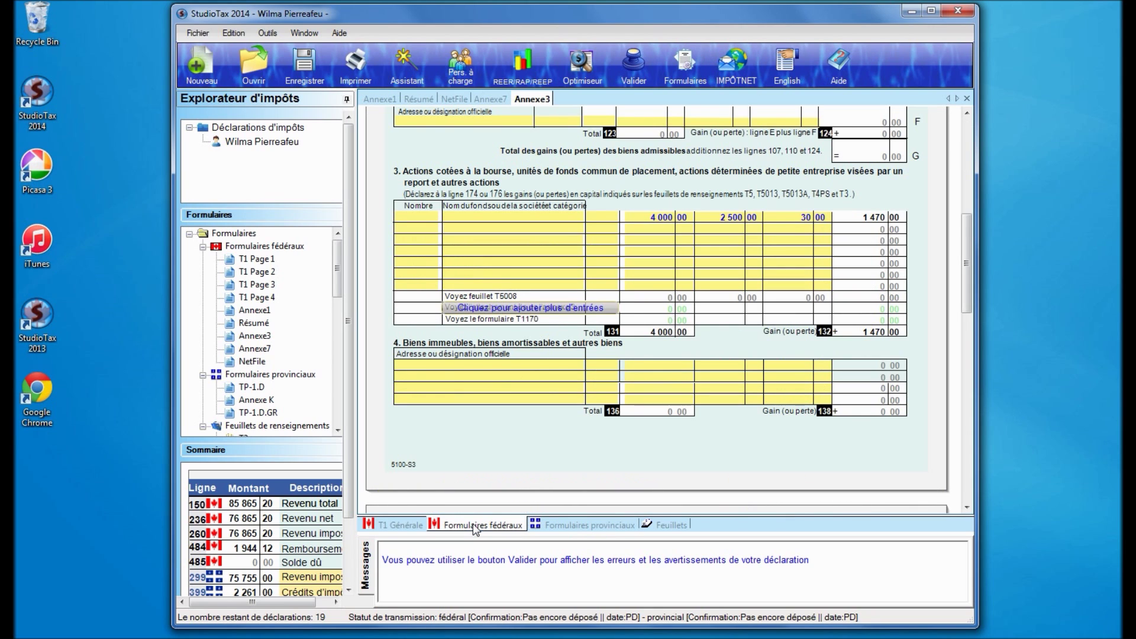
pyautogui.click(395, 526)
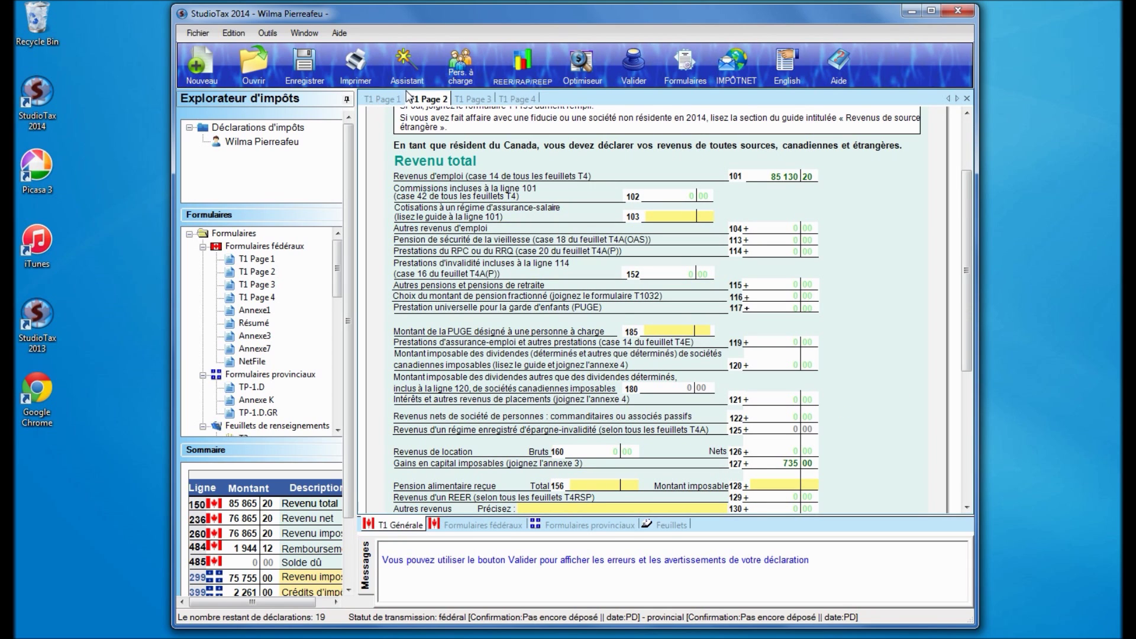
pyautogui.click(267, 33)
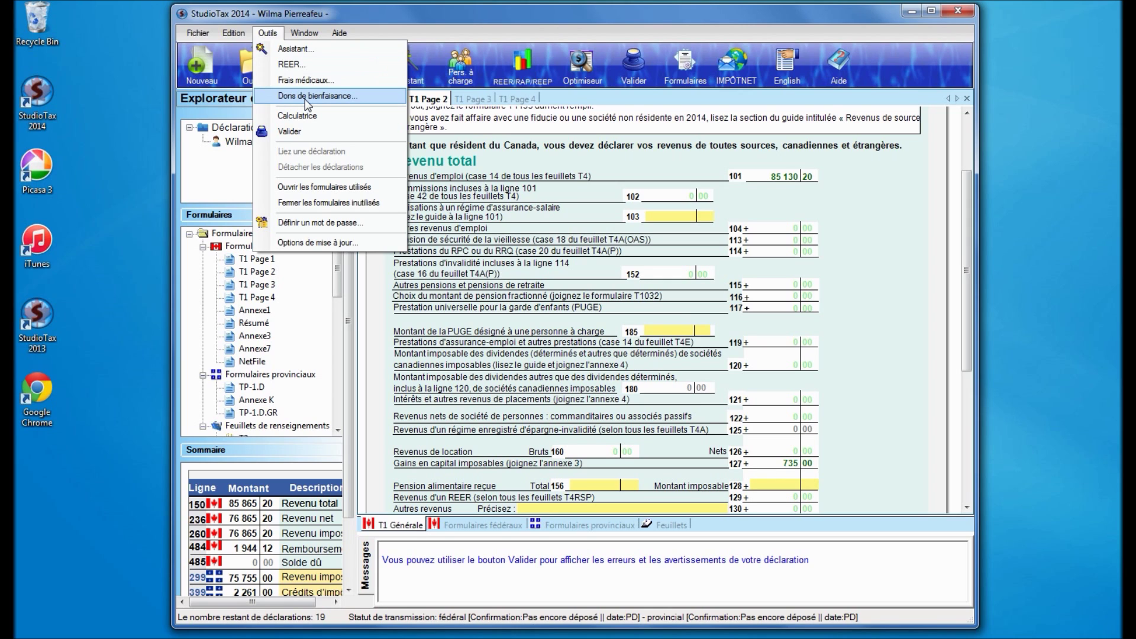
pyautogui.click(355, 16)
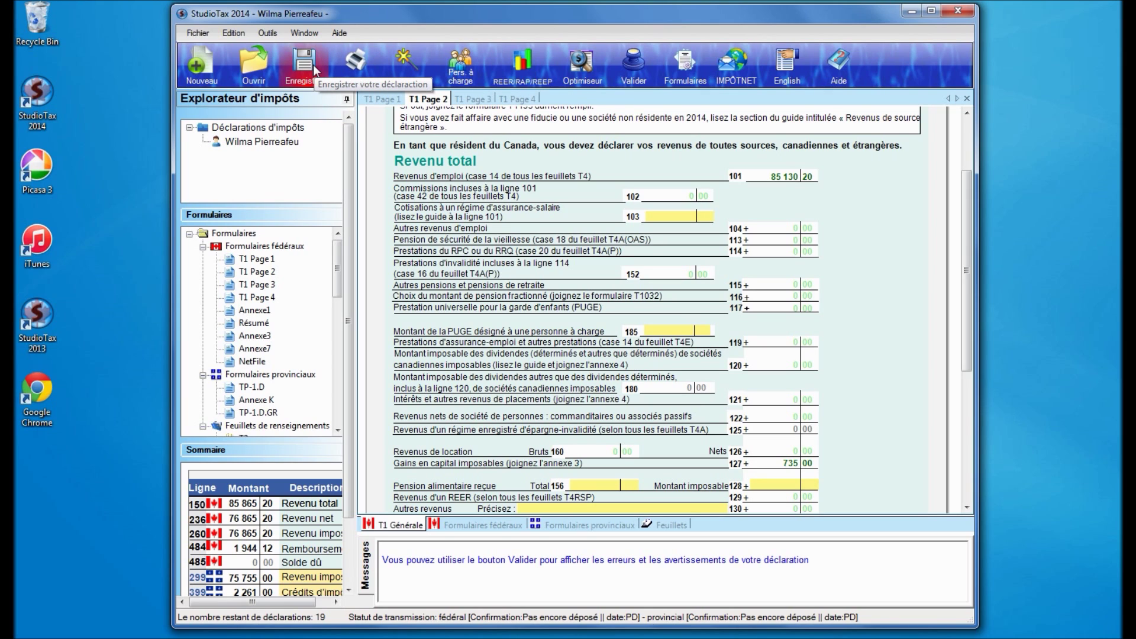
# Browse the return's forms through the tax explorer, viewing the federal Résumé and Annexe1 and the provincial TP-1.D.
pyautogui.click(273, 143)
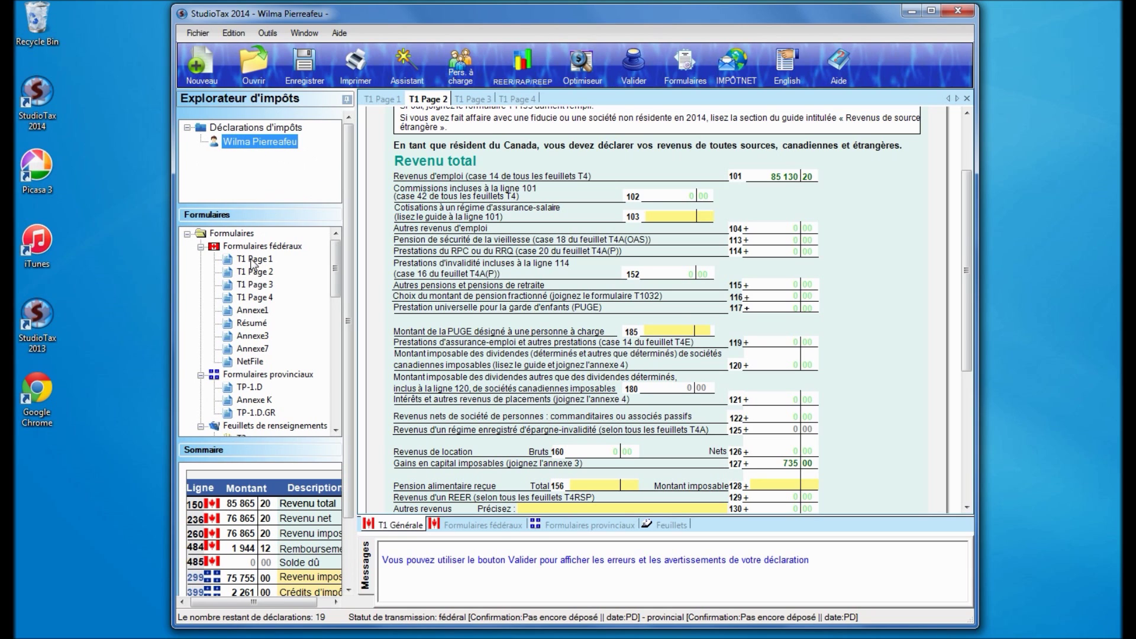
pyautogui.click(249, 324)
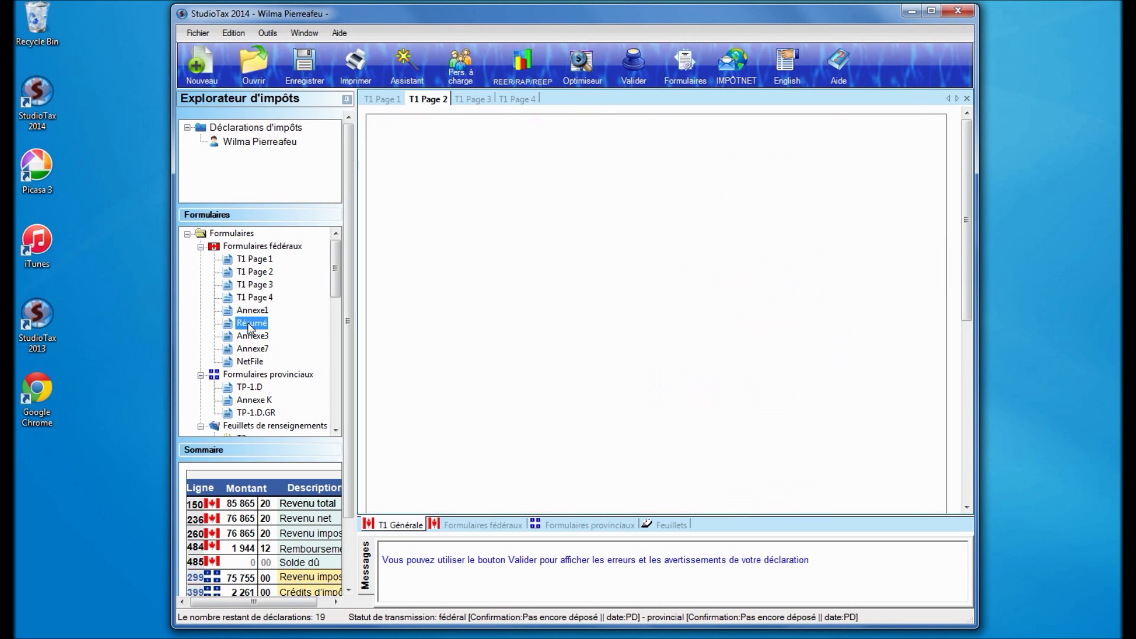
pyautogui.click(250, 310)
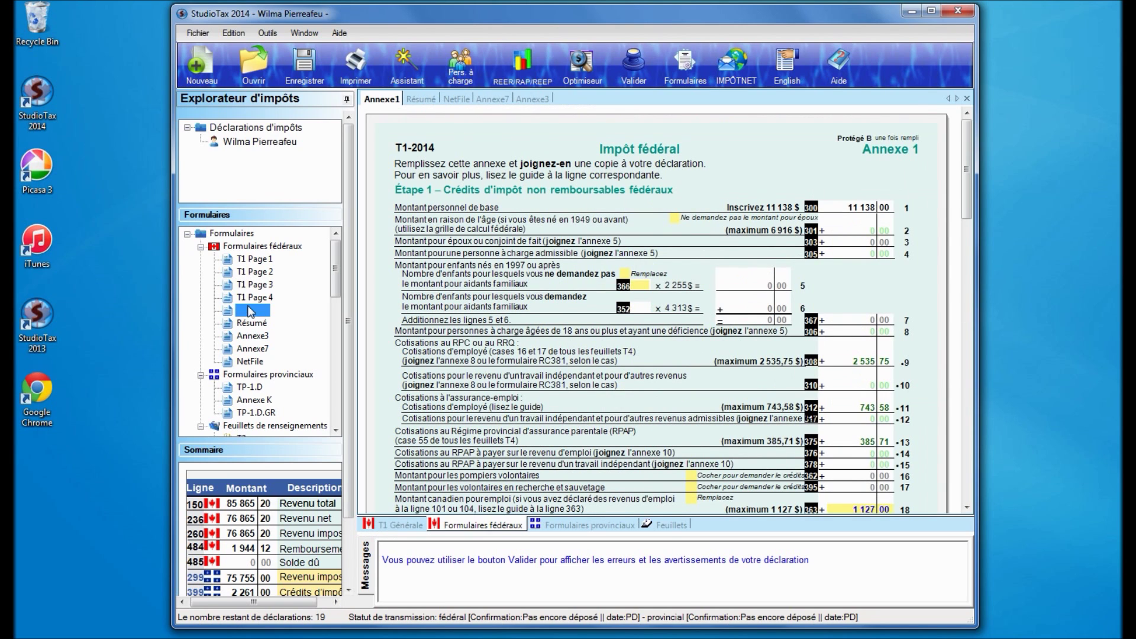
pyautogui.click(252, 388)
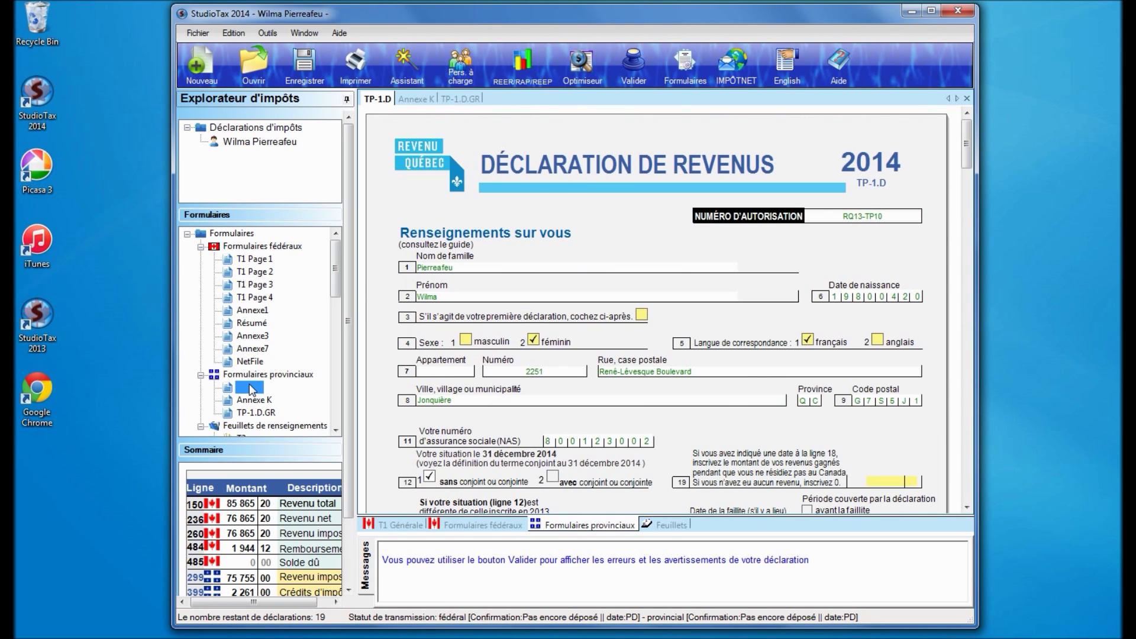
# Look through the information slips in the tax explorer, including T4F, T4E and T3.
pyautogui.scroll(-3, 251, 388)
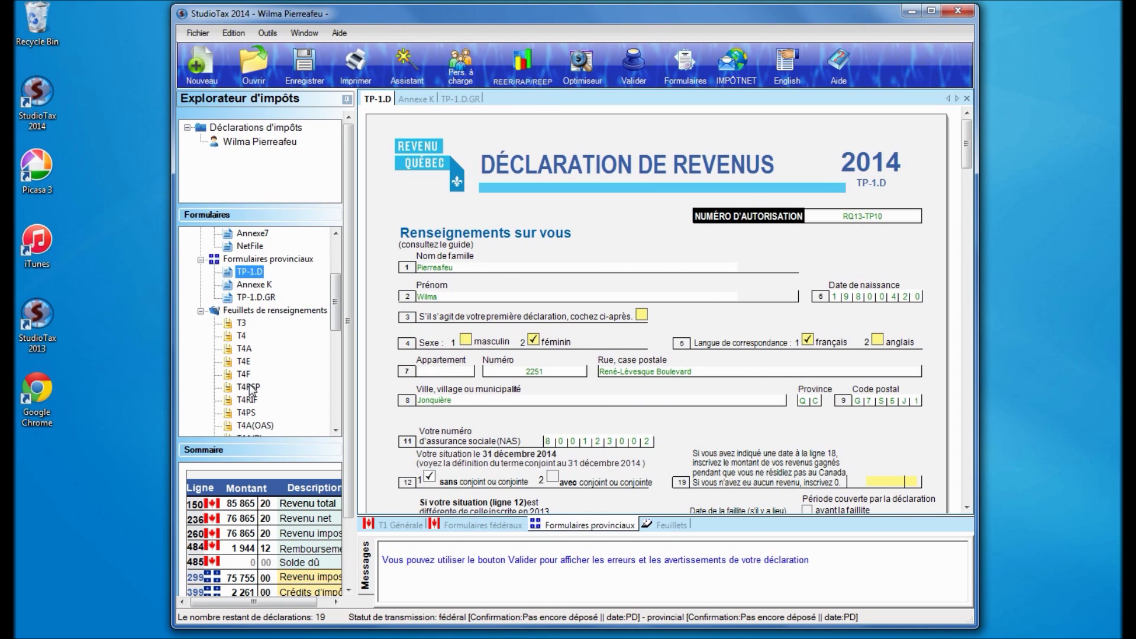
pyautogui.click(252, 377)
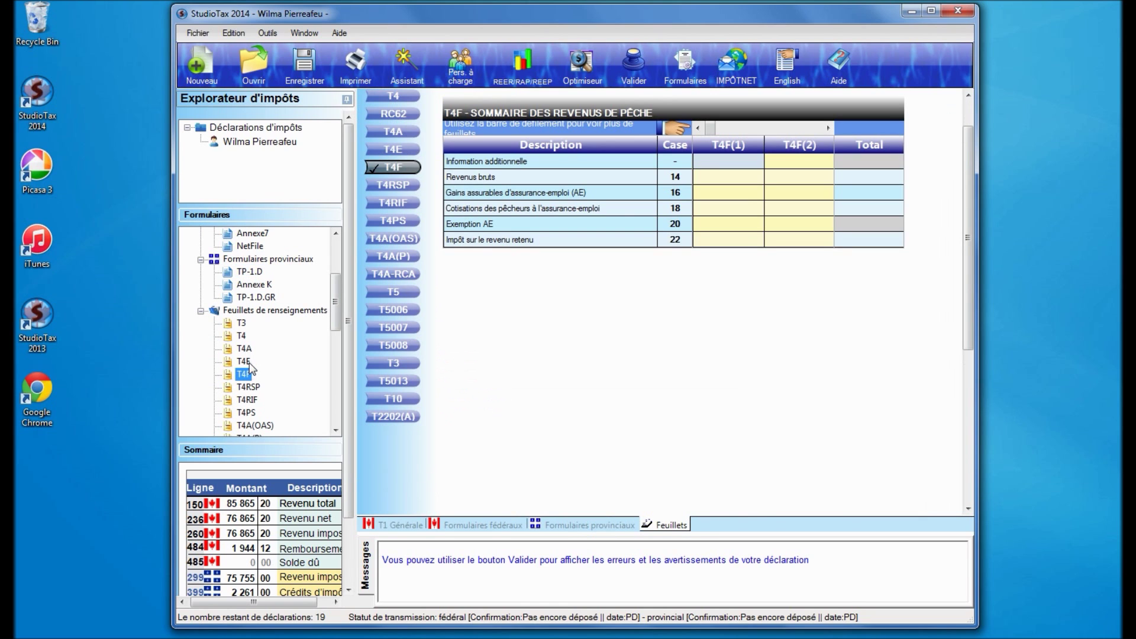
pyautogui.click(244, 361)
pyautogui.click(242, 323)
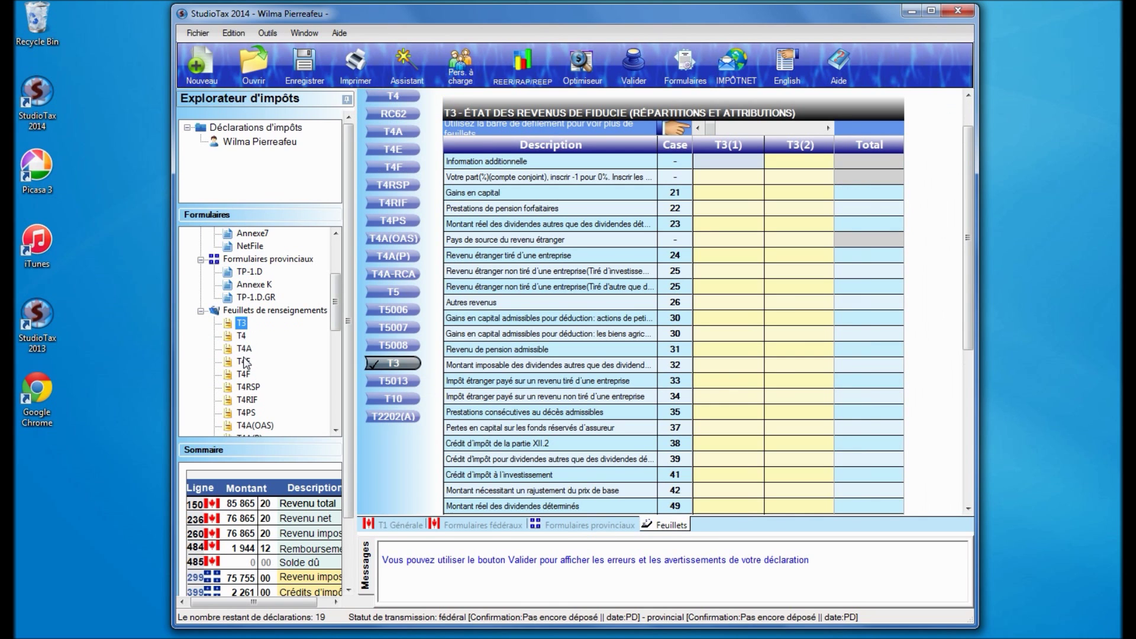
pyautogui.scroll(-5, 244, 361)
pyautogui.scroll(-1, 243, 362)
pyautogui.click(254, 324)
pyautogui.scroll(6, 254, 329)
# Display T1 Page 1 and examine the federal and provincial lines of the return's Sommaire.
pyautogui.click(256, 259)
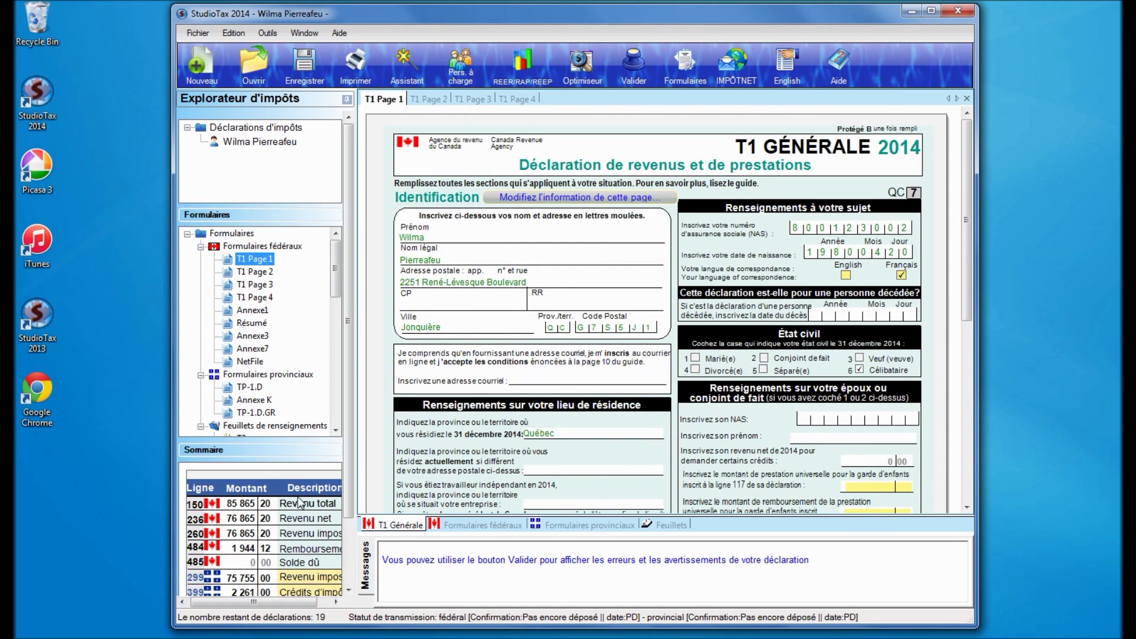
pyautogui.scroll(-1, 348, 514)
pyautogui.moveTo(348, 524); pyautogui.dragTo(346, 556)
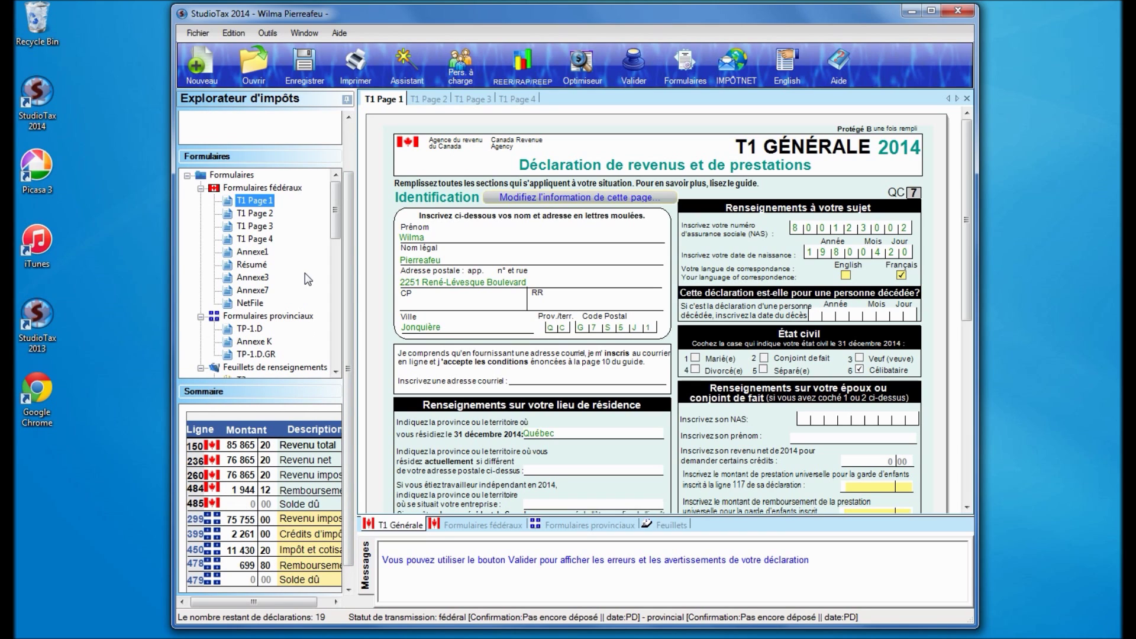
# Save the return as a .14t file under the proposed name in the Personal documents folder and dismiss the information message.
pyautogui.click(303, 68)
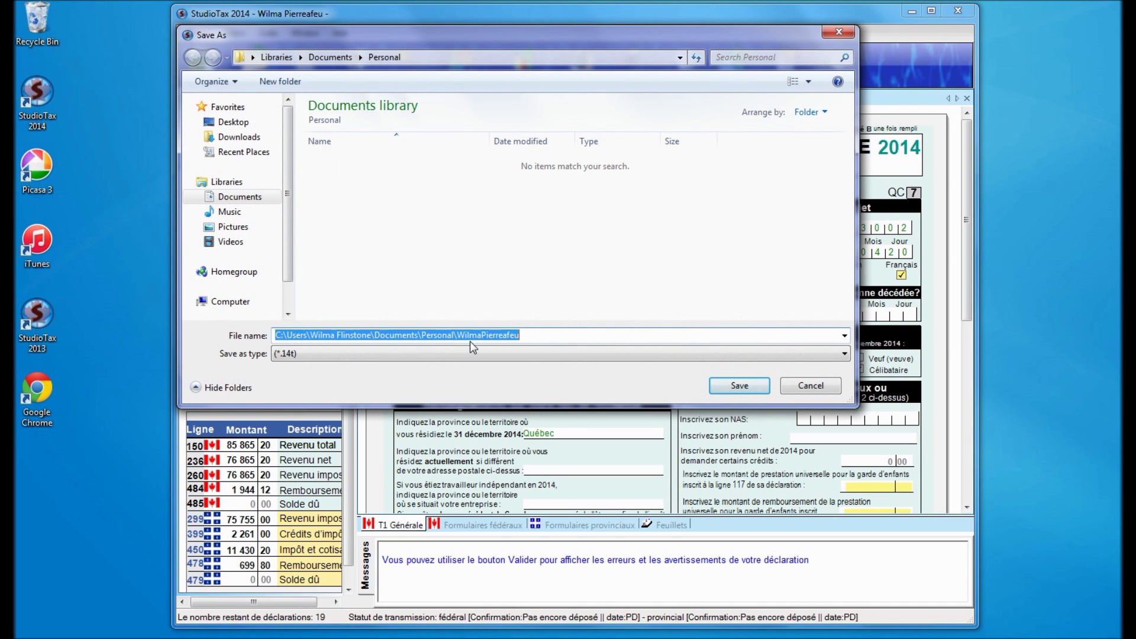
pyautogui.click(741, 386)
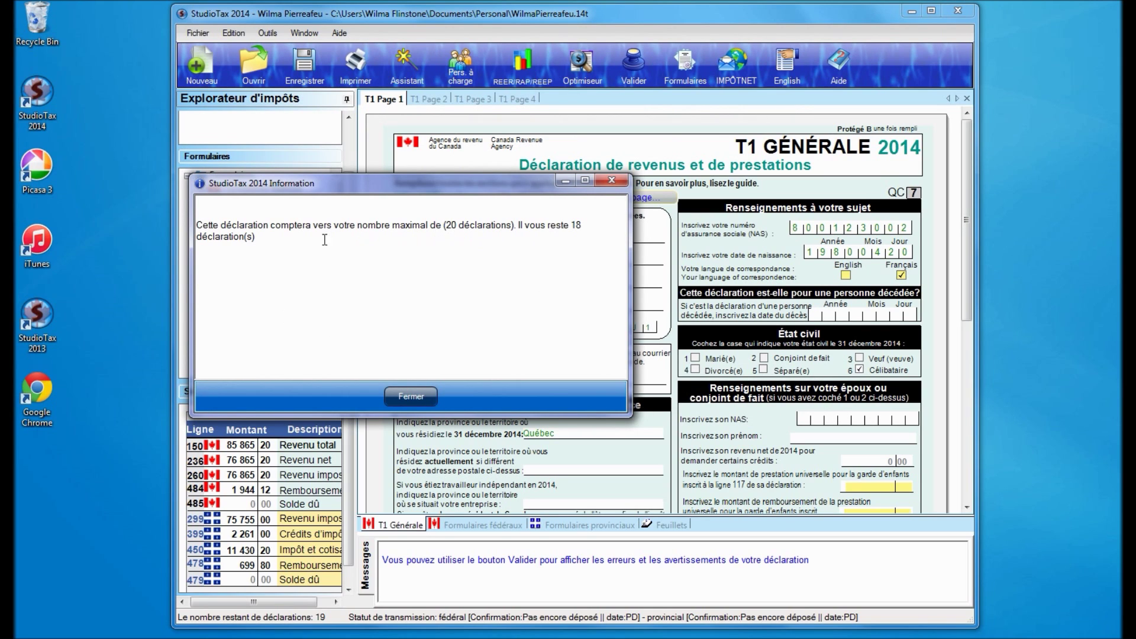
pyautogui.click(423, 396)
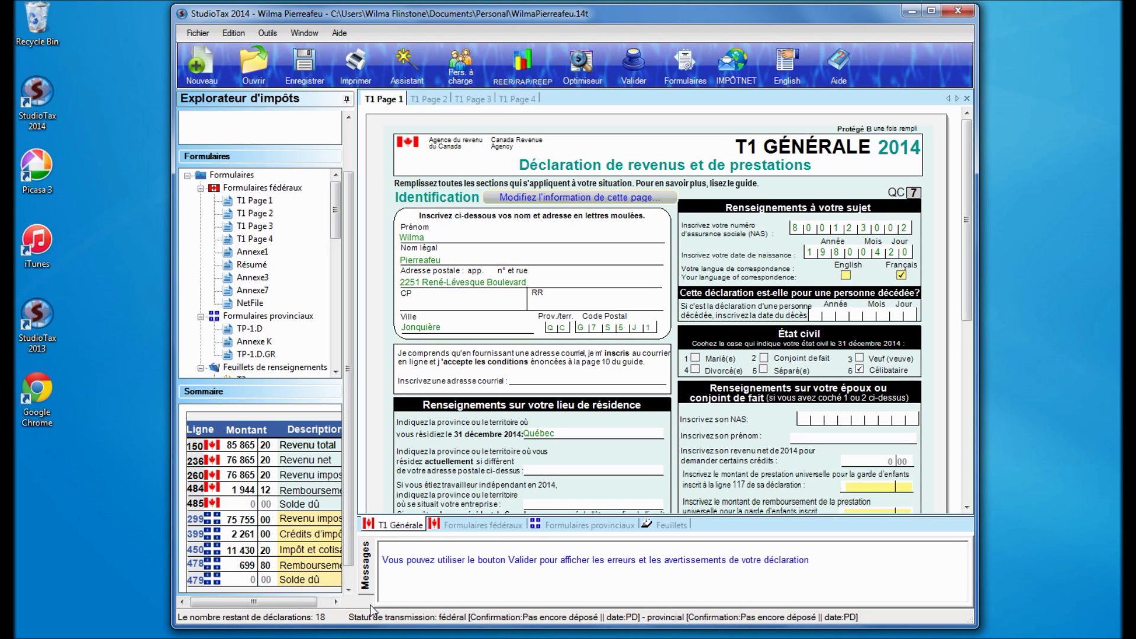
# Quit StudioTax 2014 and start it again from the desktop.
pyautogui.click(200, 34)
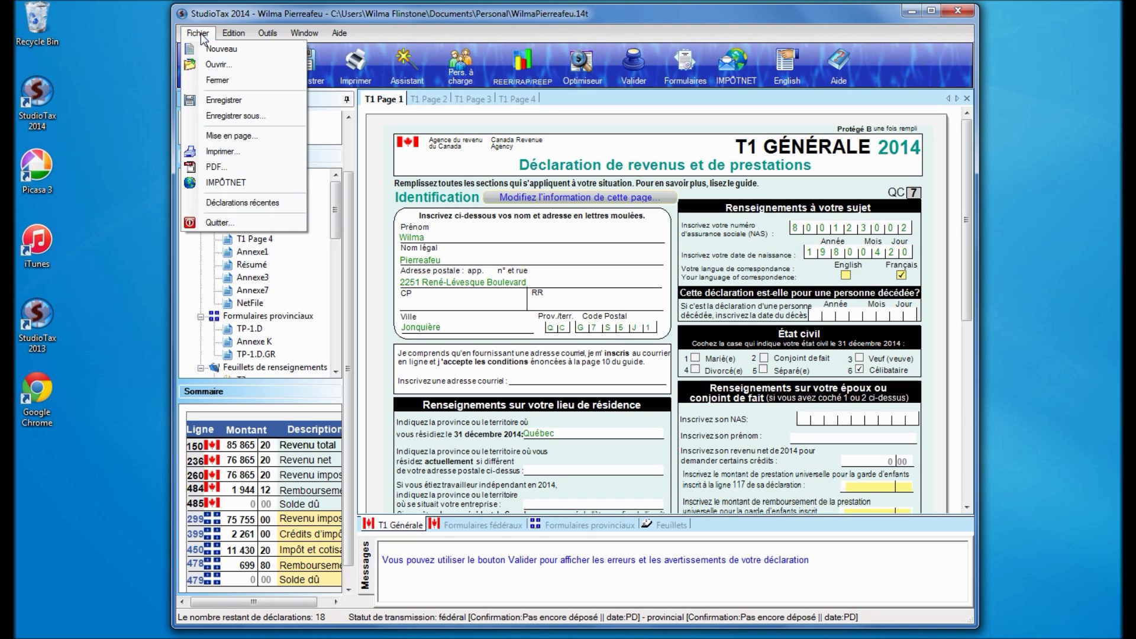
pyautogui.click(218, 223)
pyautogui.click(82, 156)
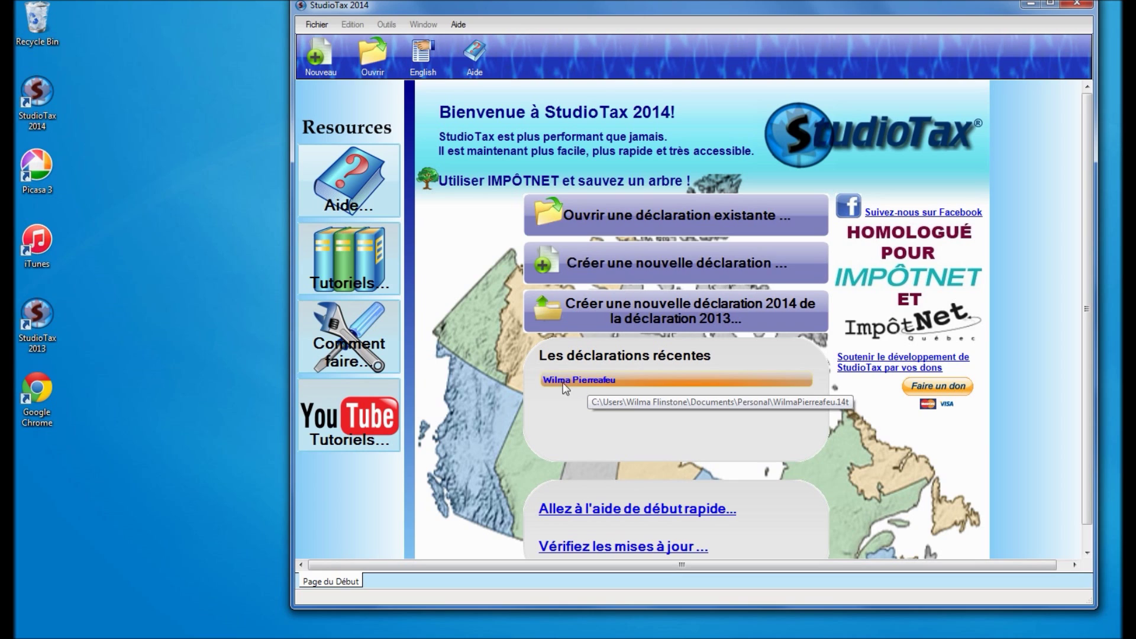
pyautogui.click(314, 27)
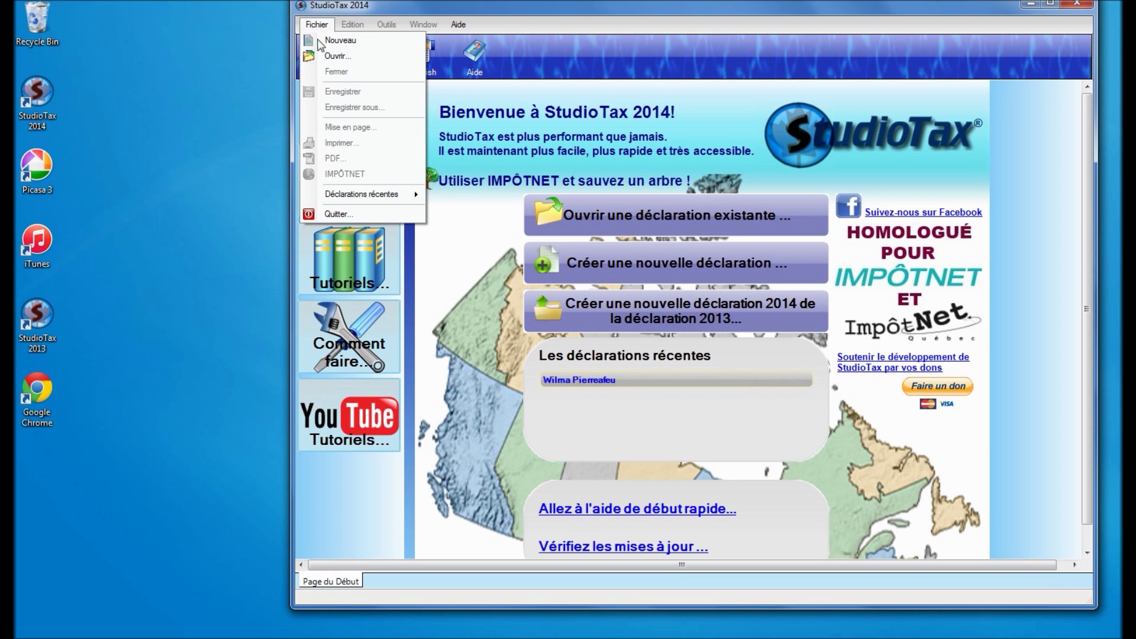
pyautogui.moveTo(418, 203)
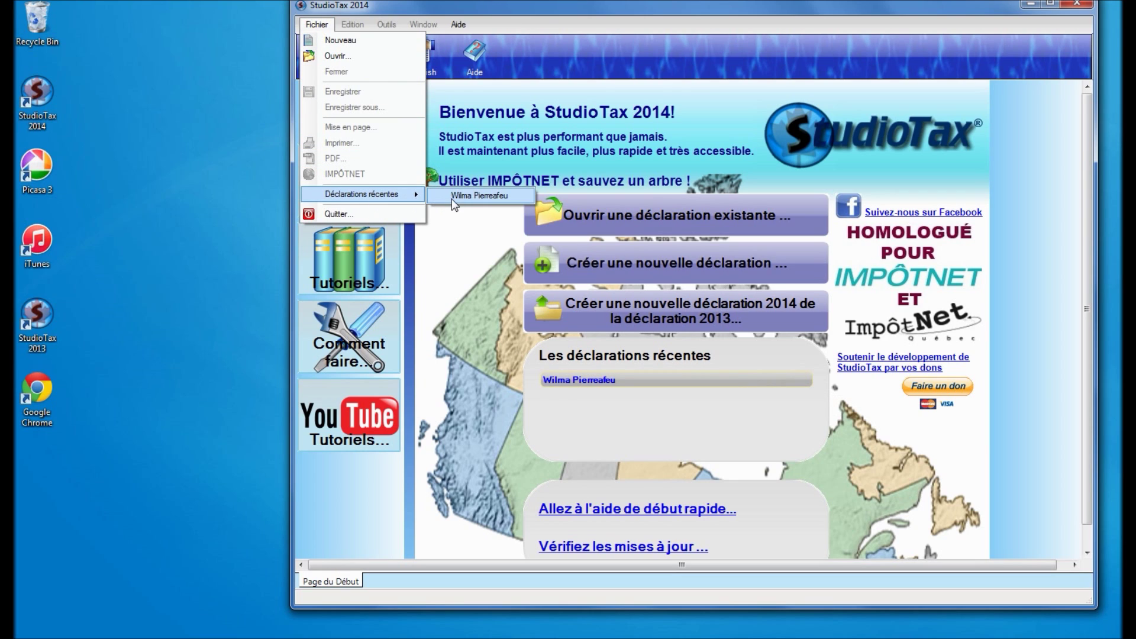
pyautogui.click(459, 290)
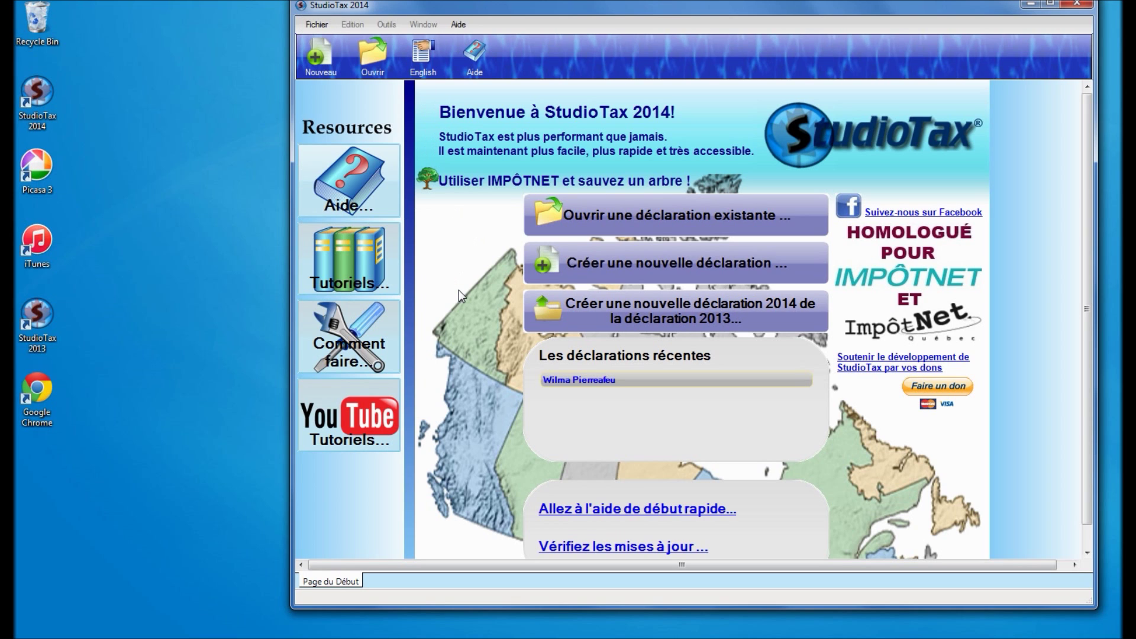
pyautogui.click(375, 61)
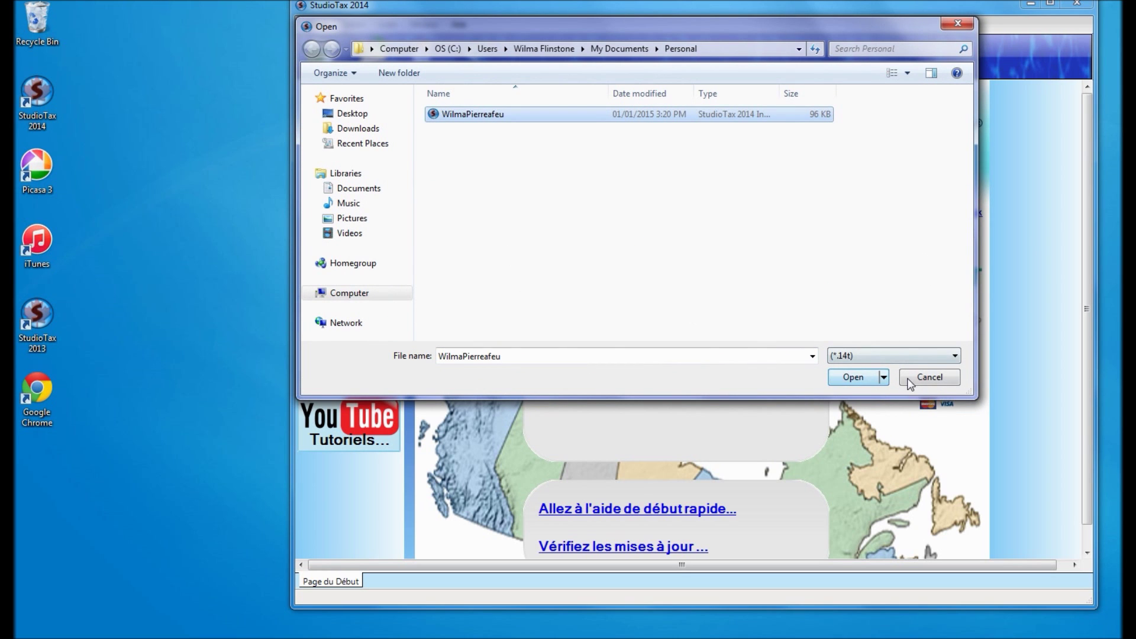
pyautogui.click(926, 378)
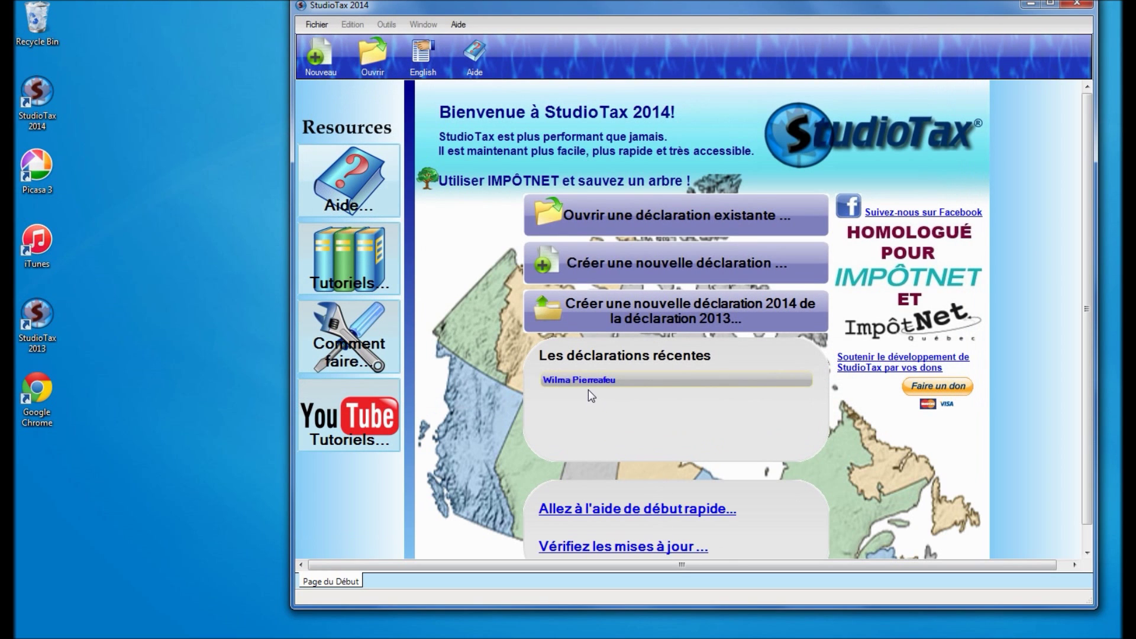
# Reopen the saved return from the recent returns on the start page and move the window toward the middle of the desktop.
pyautogui.click(588, 382)
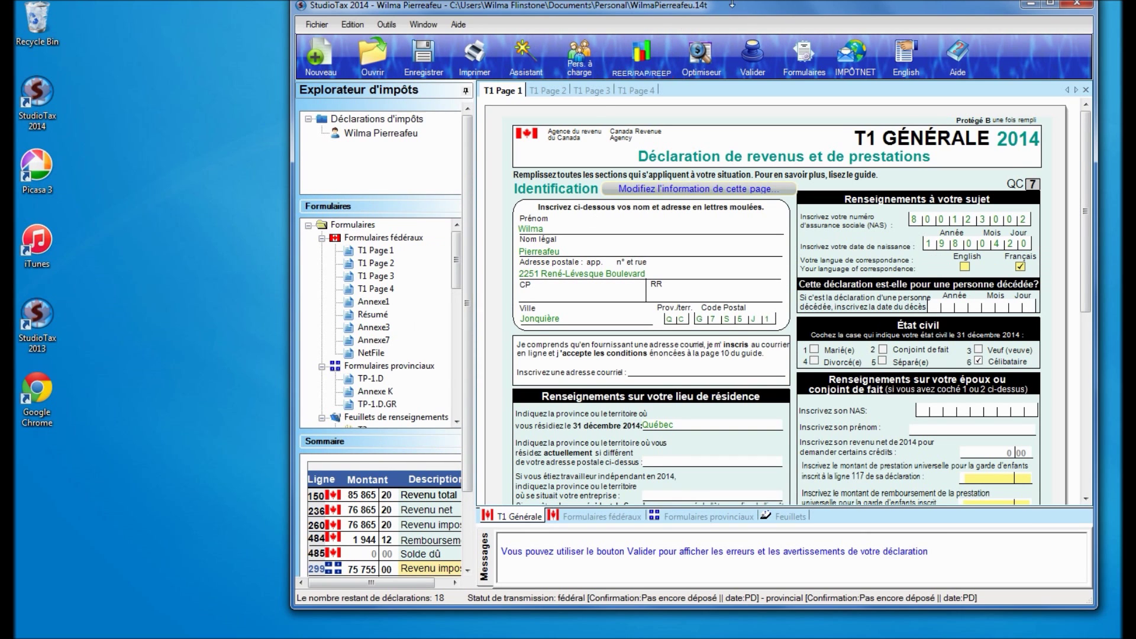
pyautogui.moveTo(737, 11); pyautogui.dragTo(620, 28)
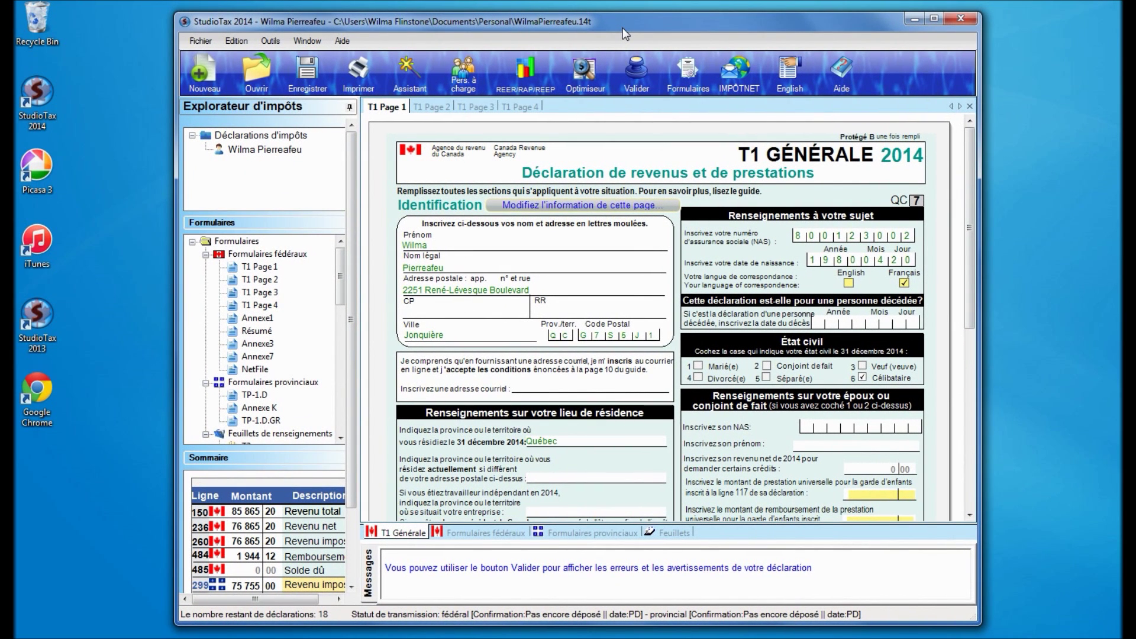
# Go through the assistant's personal information, address and marital status (État civil) pages without changes, then finish it.
pyautogui.click(407, 75)
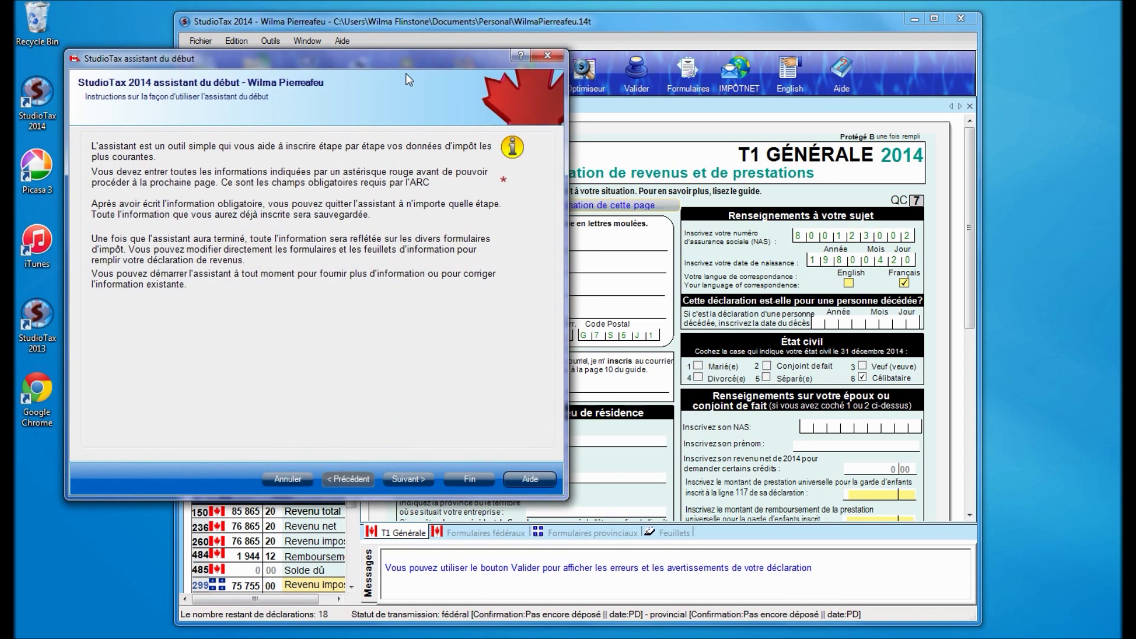
pyautogui.click(407, 481)
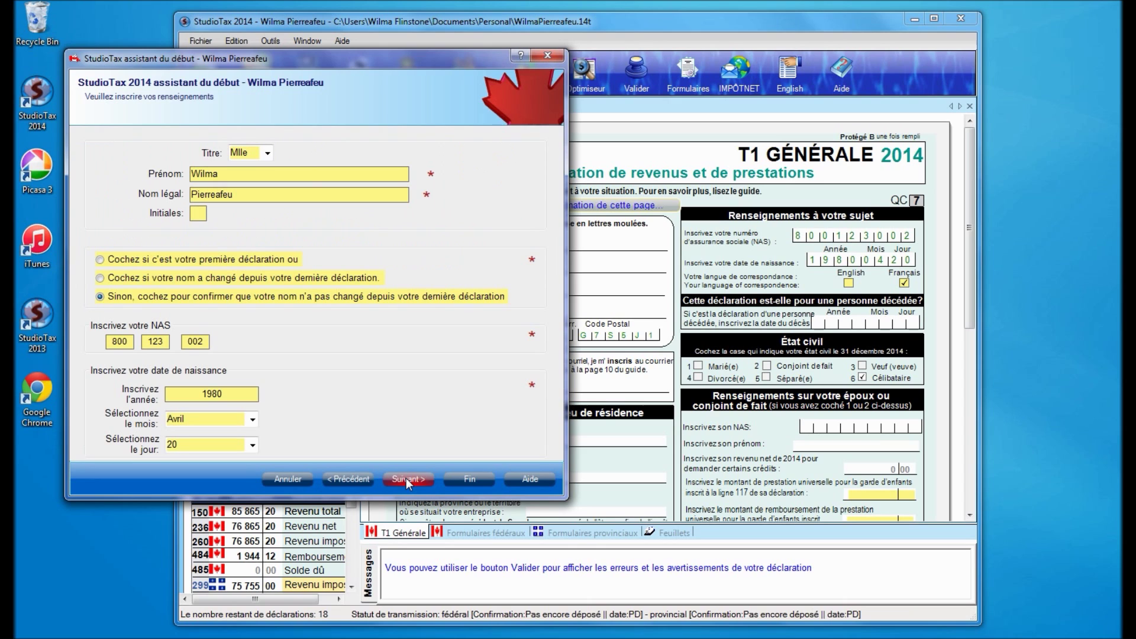
pyautogui.click(407, 481)
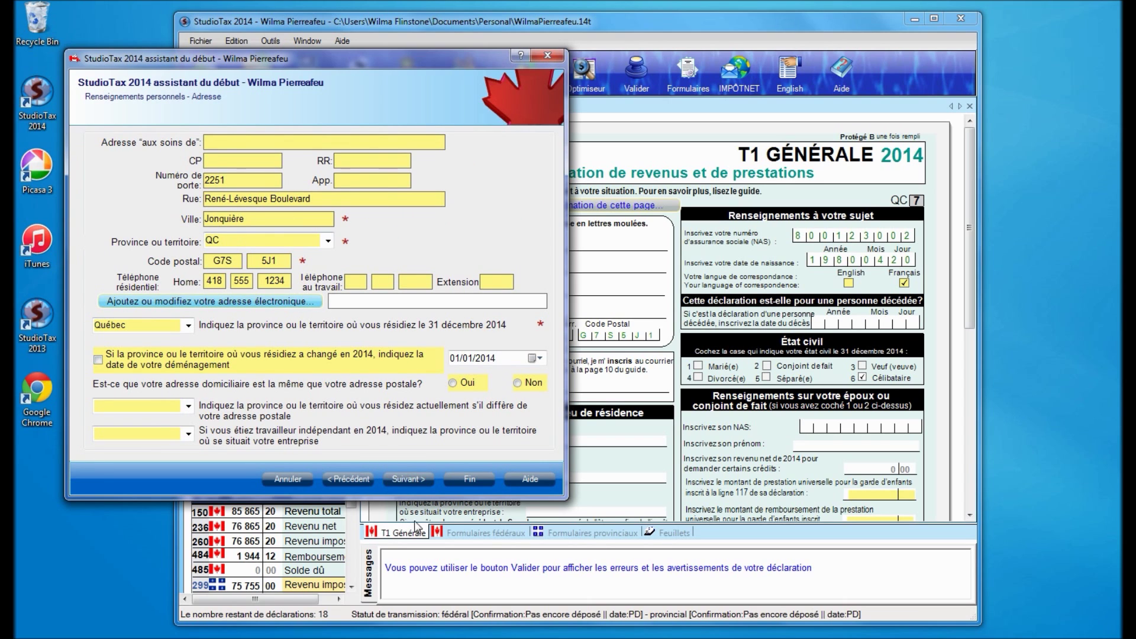
pyautogui.click(414, 478)
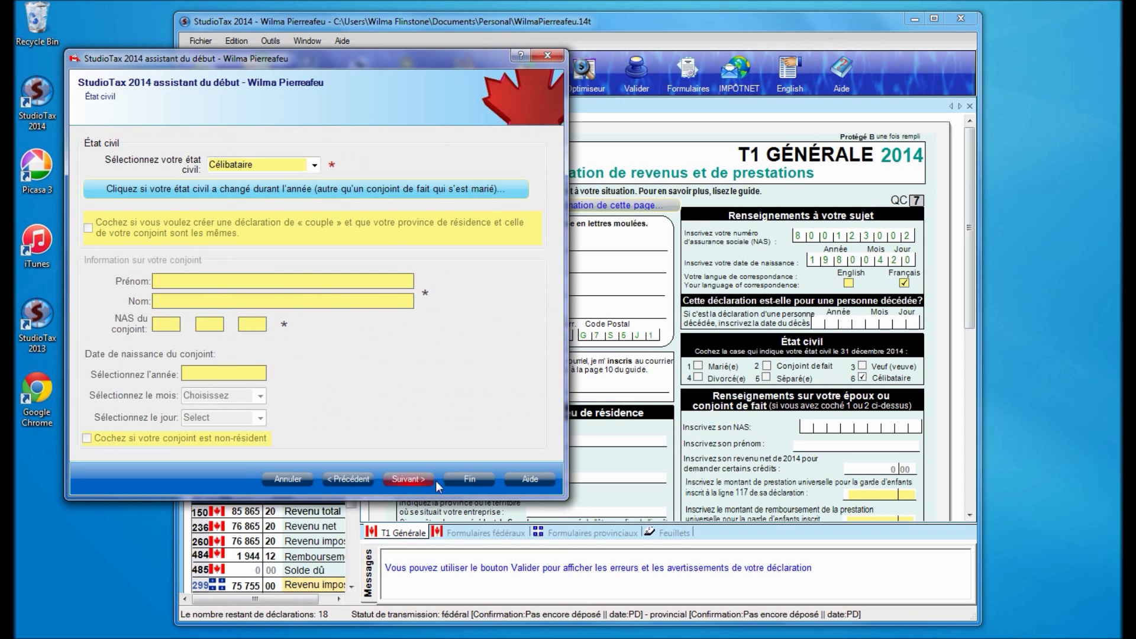
pyautogui.click(470, 479)
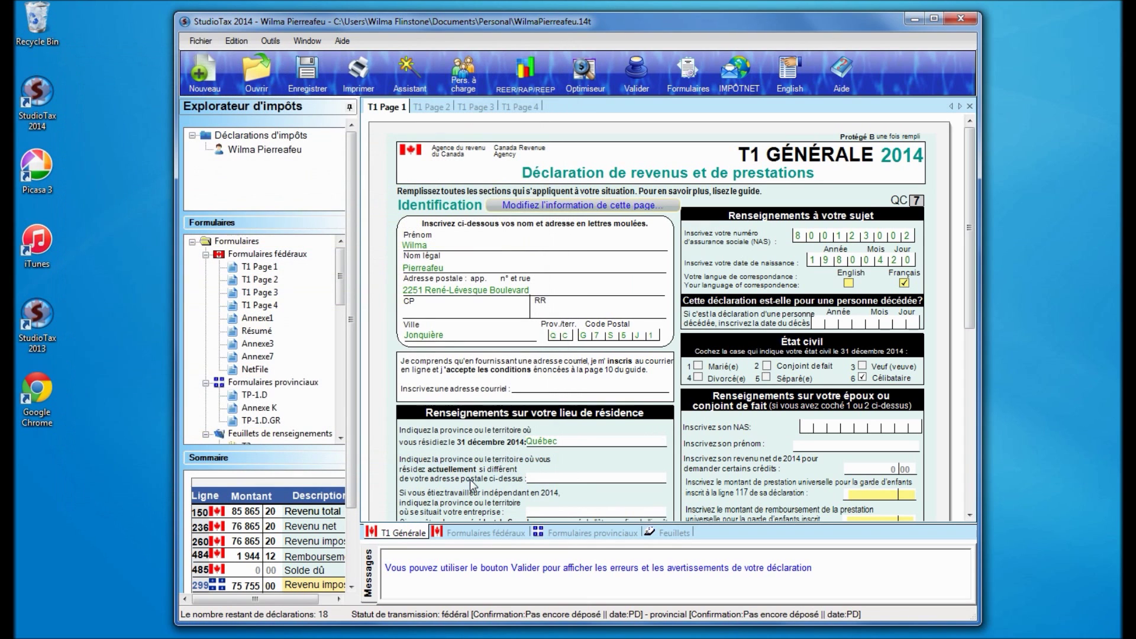
# Reopen the assistant from the Identification section of T1 Page 1, advance past its instructions and finish it.
pyautogui.click(535, 207)
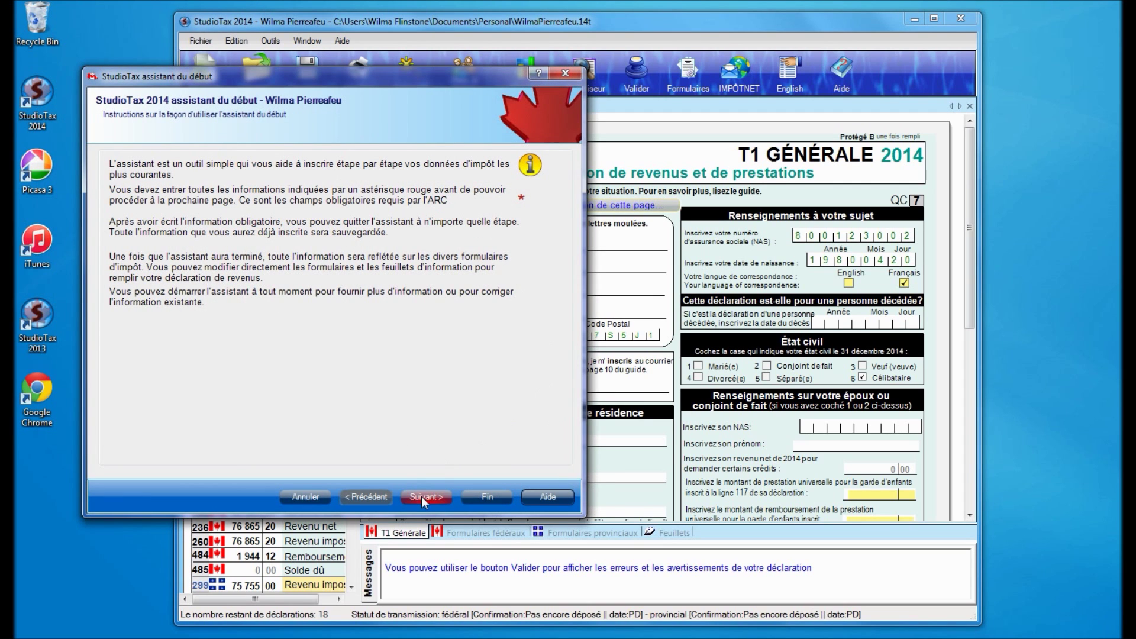
pyautogui.click(422, 497)
pyautogui.click(488, 498)
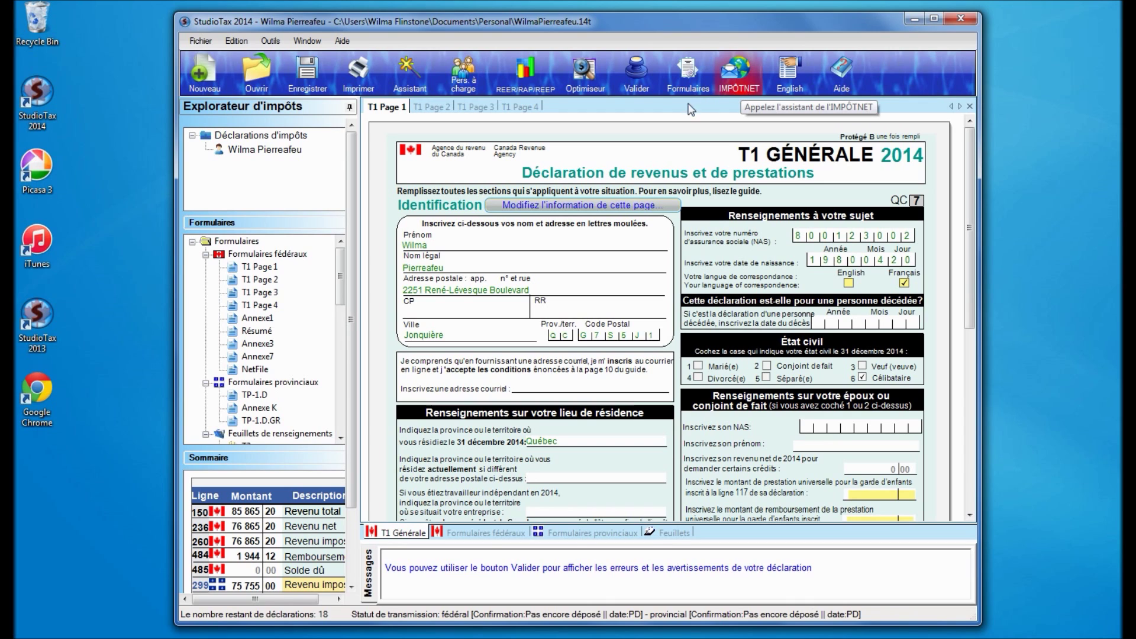
# Validate the return and read through all the resulting warnings in the Messages area.
pyautogui.click(634, 81)
pyautogui.click(962, 594)
pyautogui.click(962, 593)
pyautogui.click(962, 593)
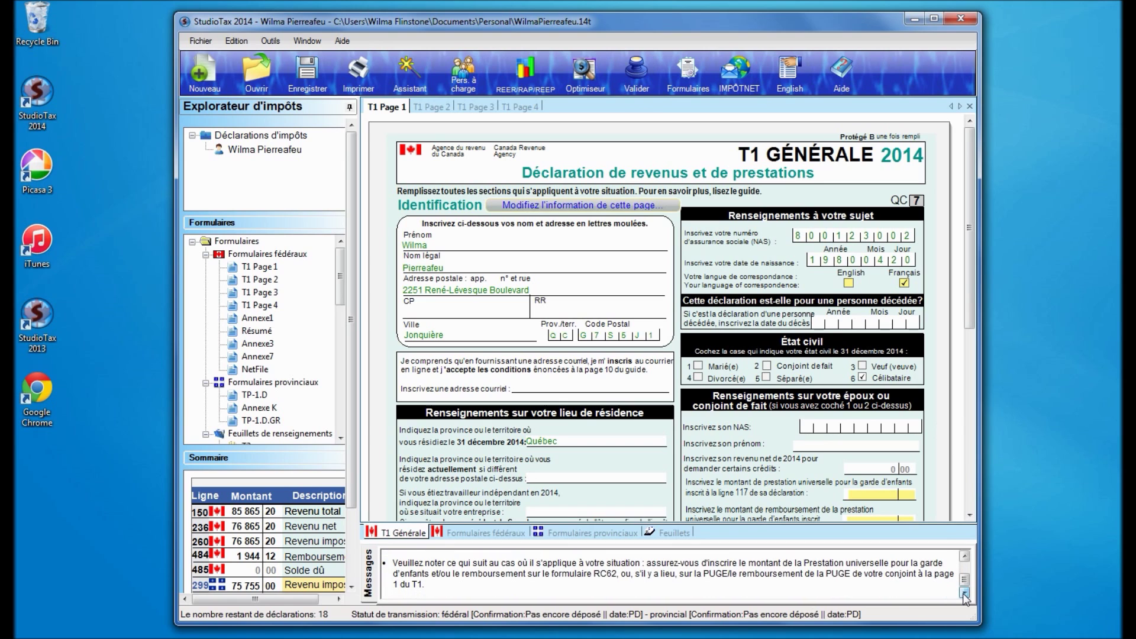
pyautogui.click(963, 556)
pyautogui.click(964, 556)
pyautogui.click(963, 556)
pyautogui.click(964, 556)
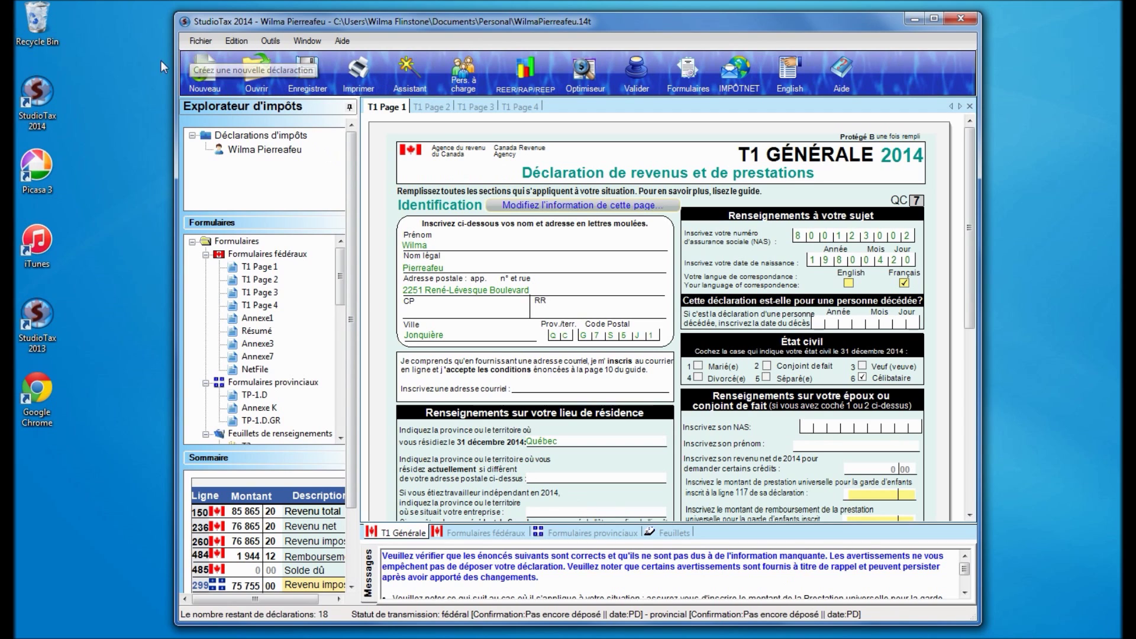
# Quit StudioTax 2014, saving the current session.
pyautogui.click(199, 41)
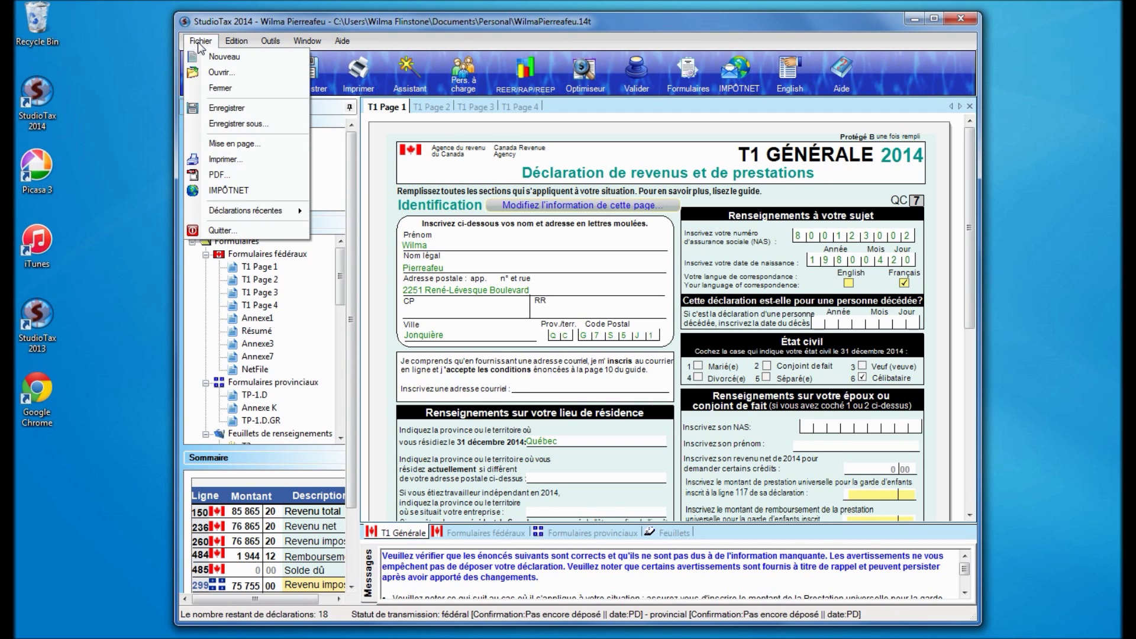
pyautogui.click(214, 231)
pyautogui.click(160, 226)
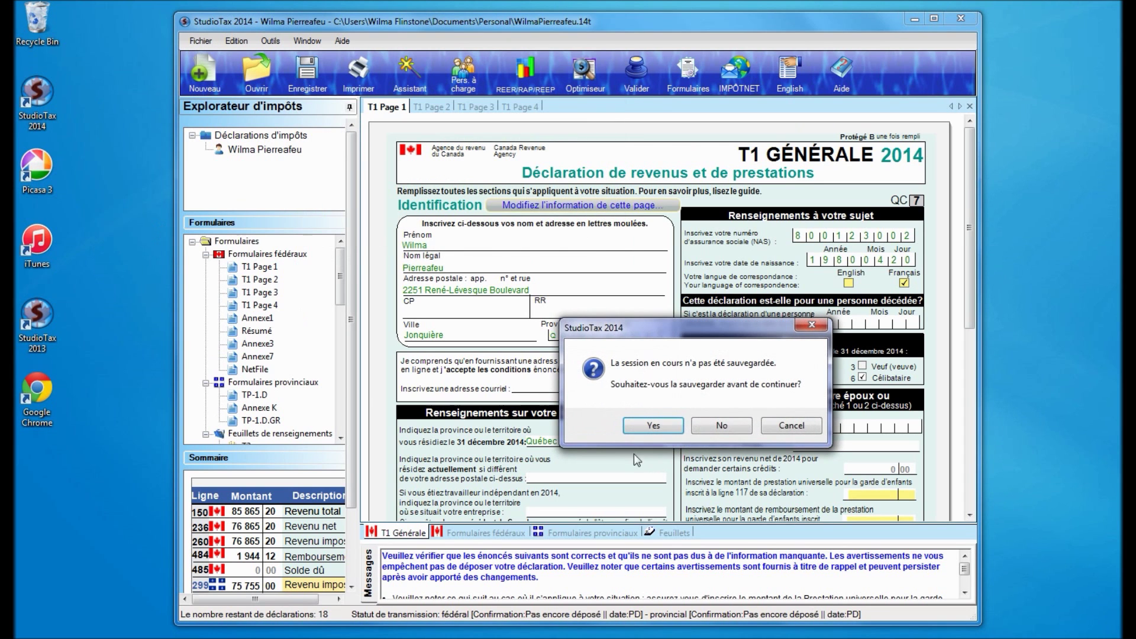
pyautogui.click(662, 426)
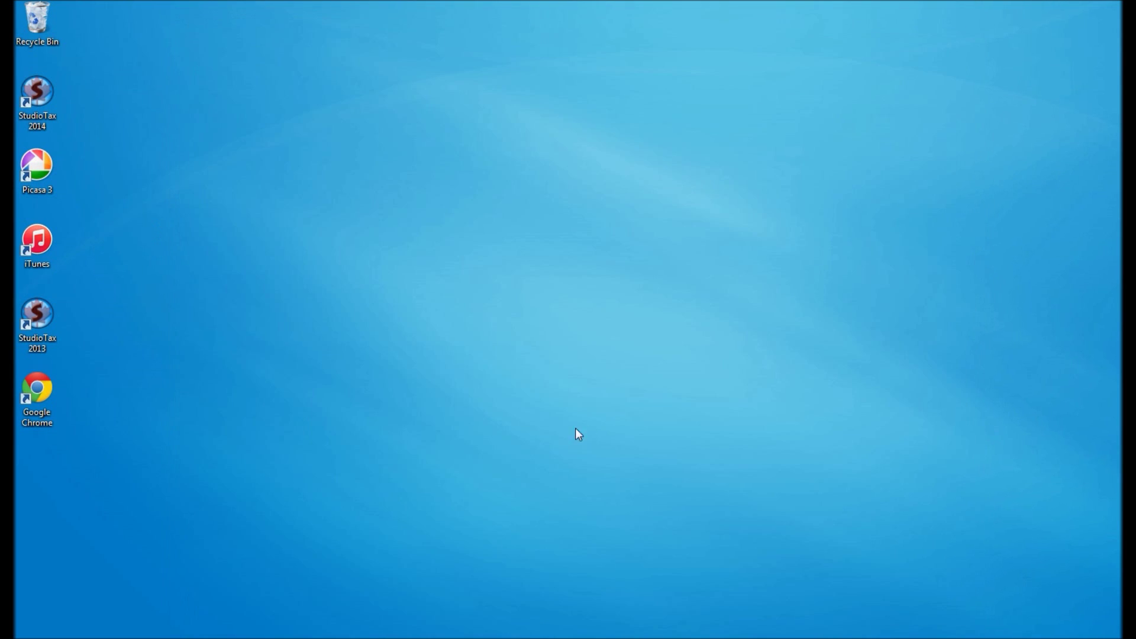